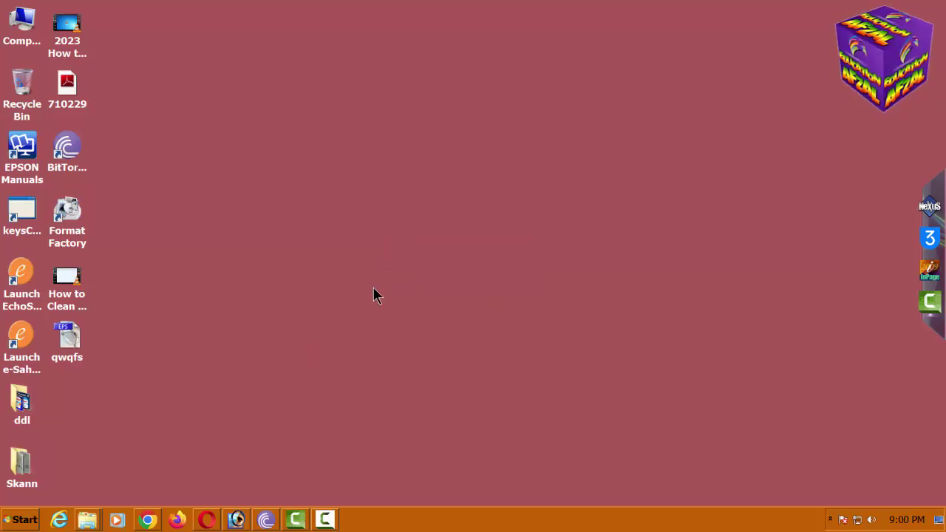
- Open the Windows Temp folder with the Run command "temp", granting permanent access to the folder
{"action": "key", "text": "super+r"}
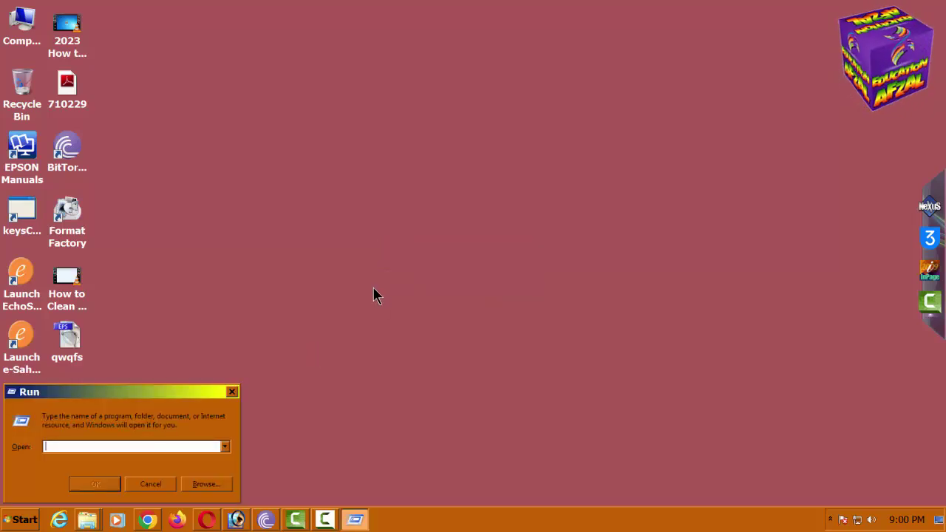
{"action": "left_click_drag", "start_coordinate": [190, 389], "coordinate": [271, 351]}
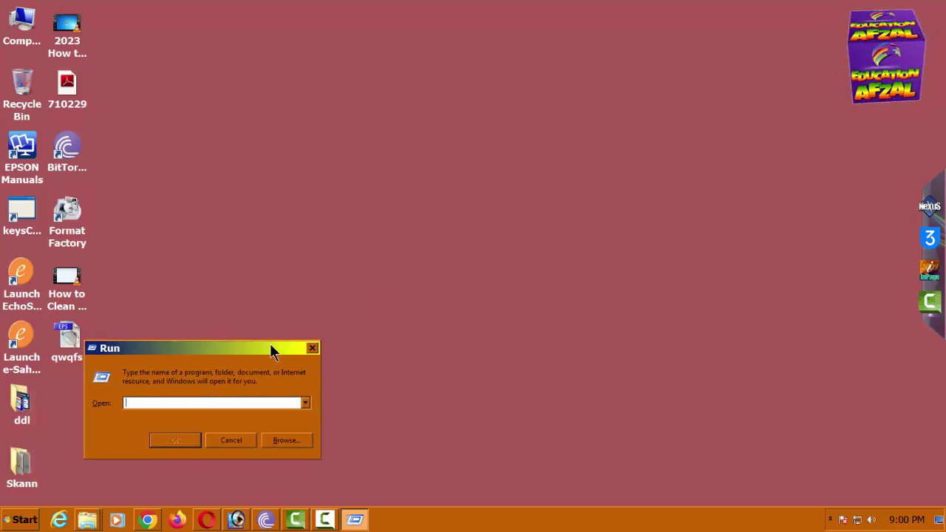
{"action": "type", "text": "temp"}
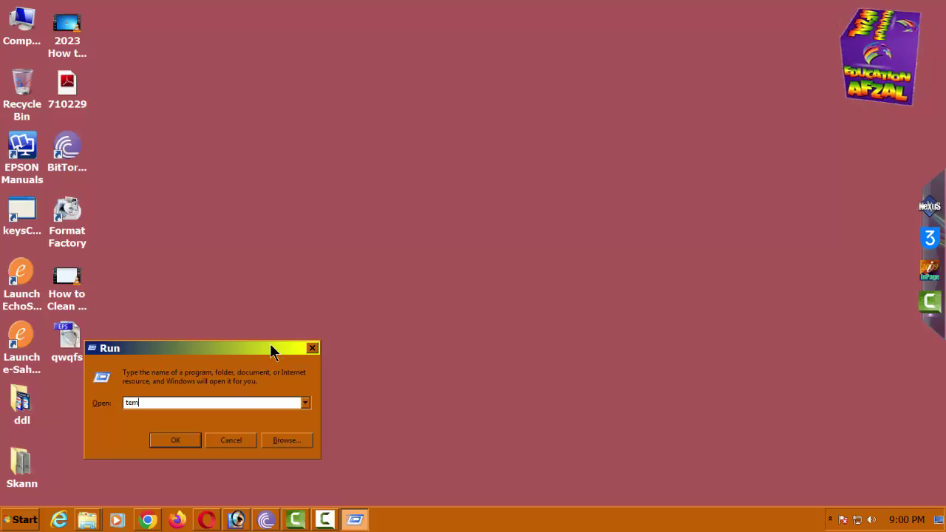
{"action": "left_click", "coordinate": [175, 440]}
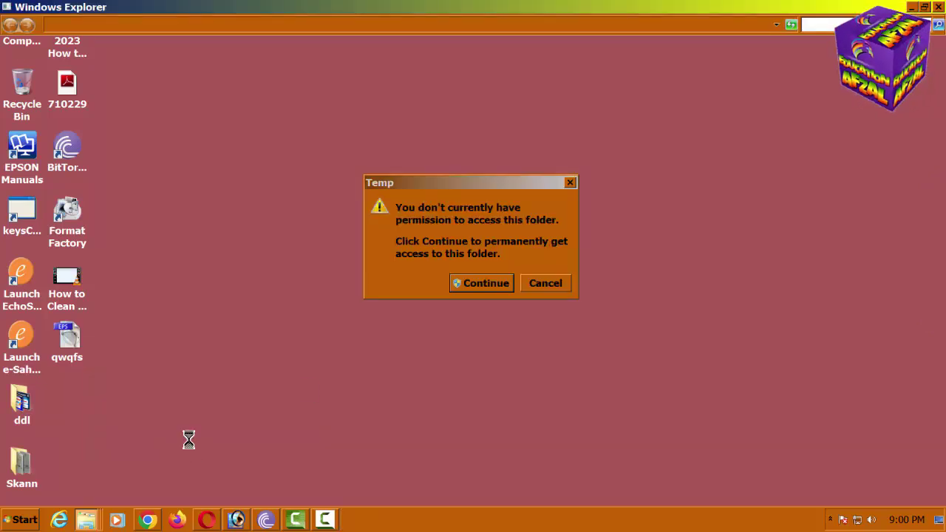
{"action": "left_click", "coordinate": [468, 283]}
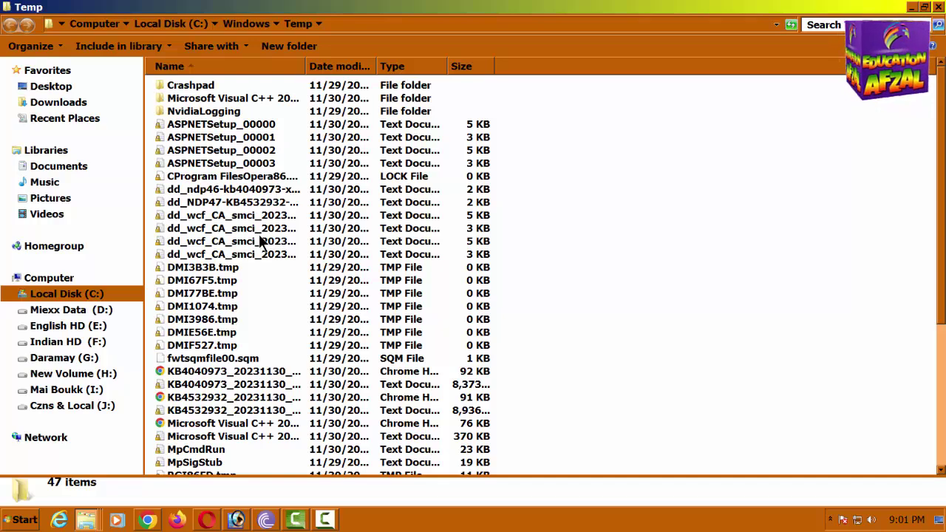
- Delete all items in the Windows Temp folder, skipping the file that requires administrator permission, and close the folder
{"action": "scroll", "coordinate": [349, 215], "scroll_direction": "down", "scroll_amount": 5}
{"action": "scroll", "coordinate": [345, 249], "scroll_direction": "up", "scroll_amount": 5}
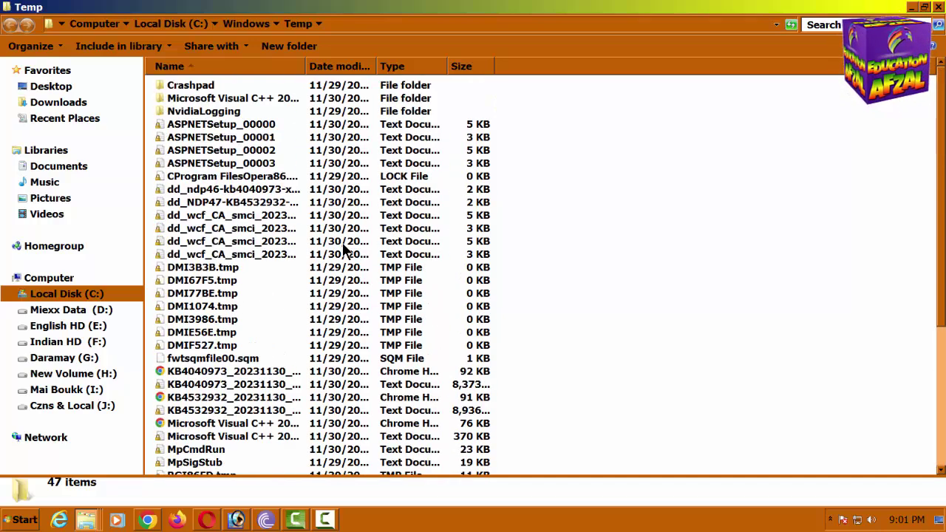
{"action": "left_click", "coordinate": [266, 208]}
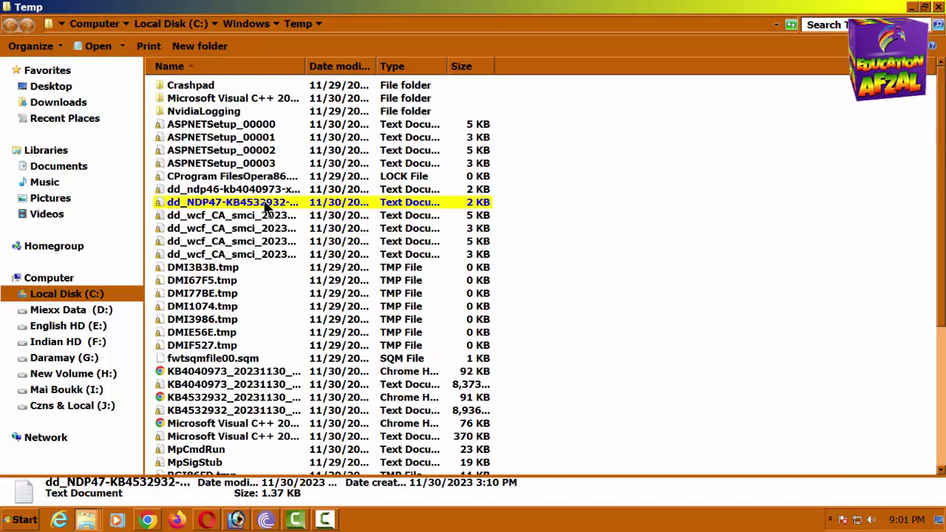
{"action": "key", "text": "ctrl+a"}
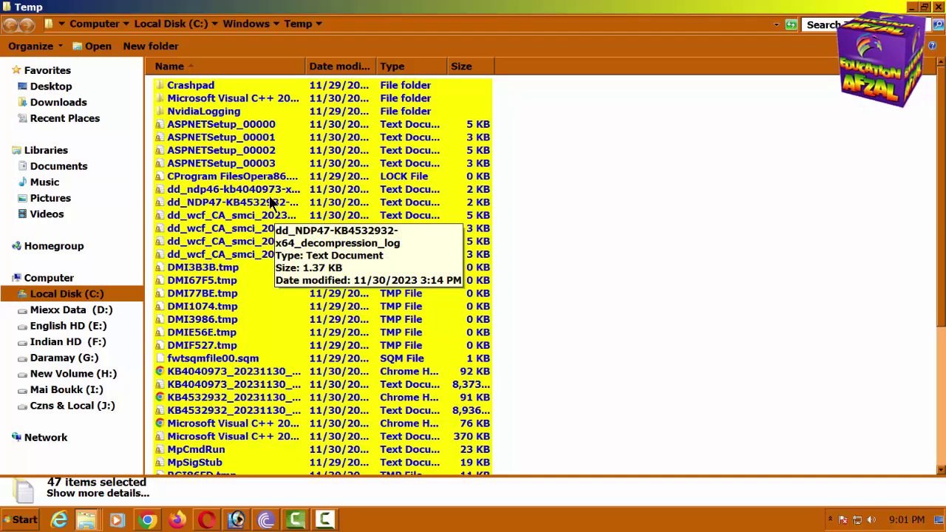
{"action": "left_click_drag", "start_coordinate": [510, 81], "coordinate": [198, 482]}
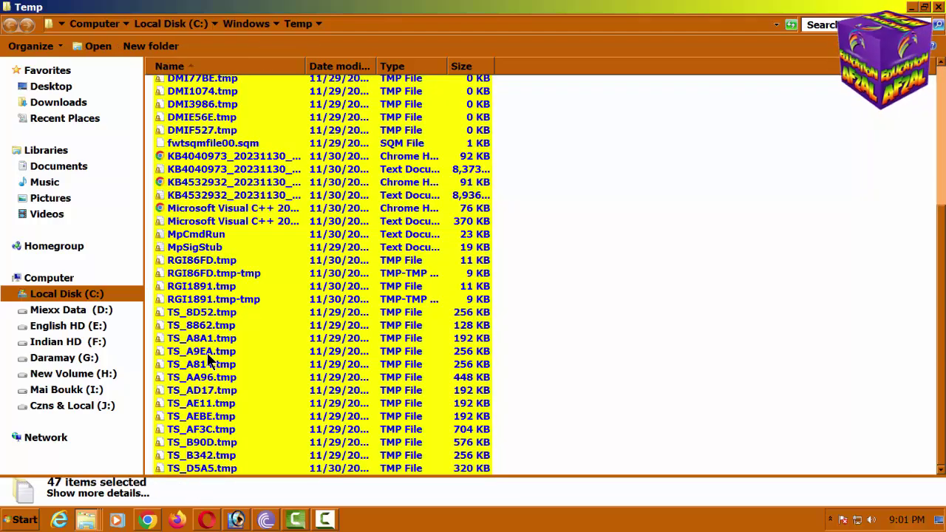
{"action": "right_click", "coordinate": [257, 297]}
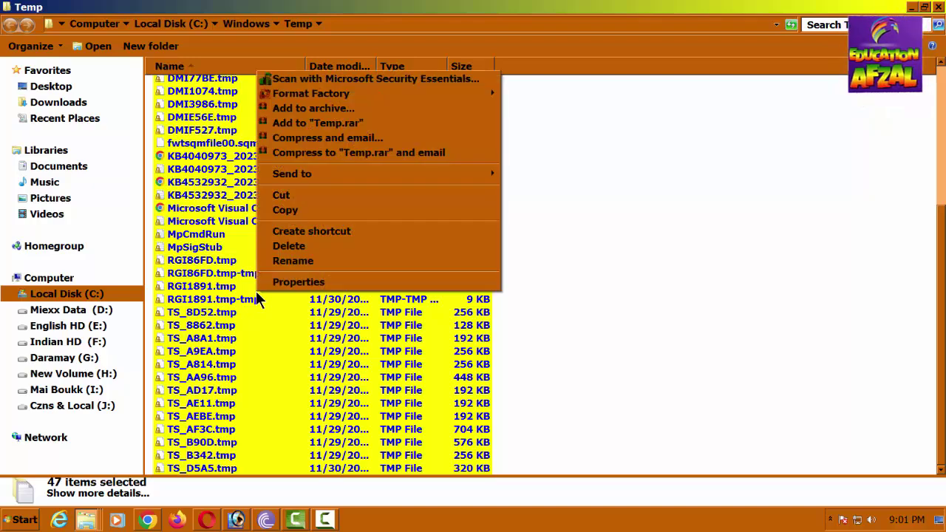
{"action": "left_click", "coordinate": [296, 247]}
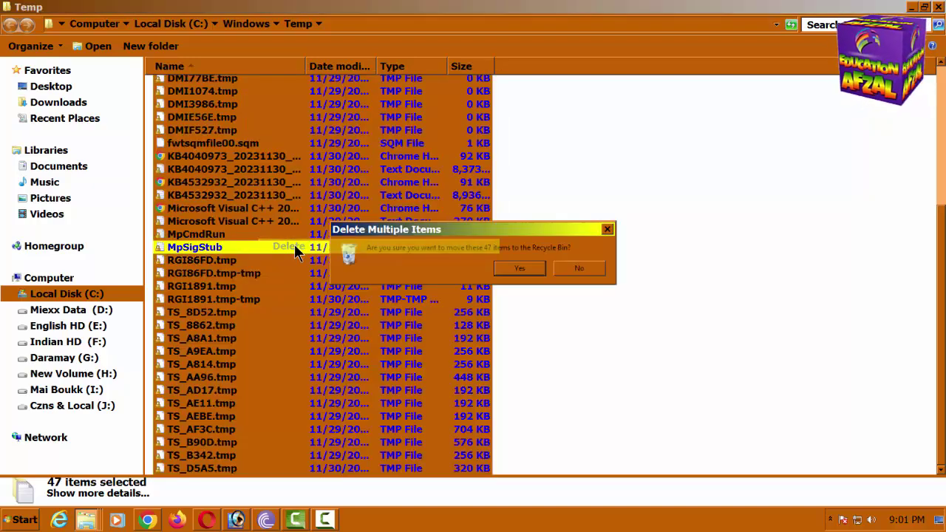
{"action": "left_click", "coordinate": [519, 270]}
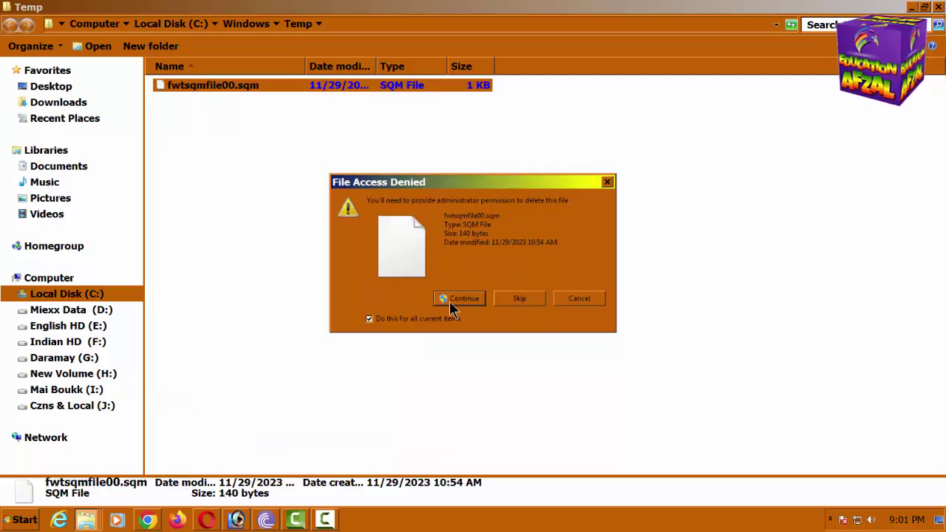
{"action": "left_click", "coordinate": [517, 299]}
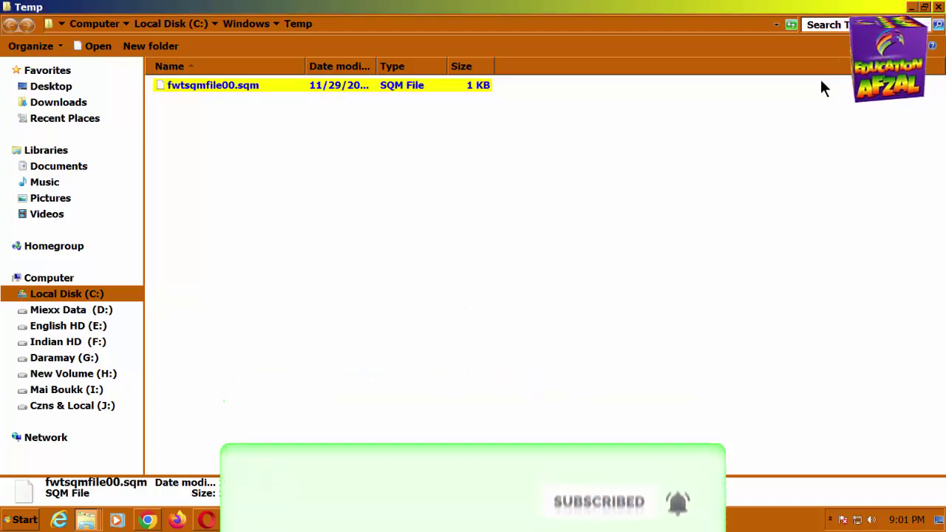
{"action": "left_click", "coordinate": [938, 7]}
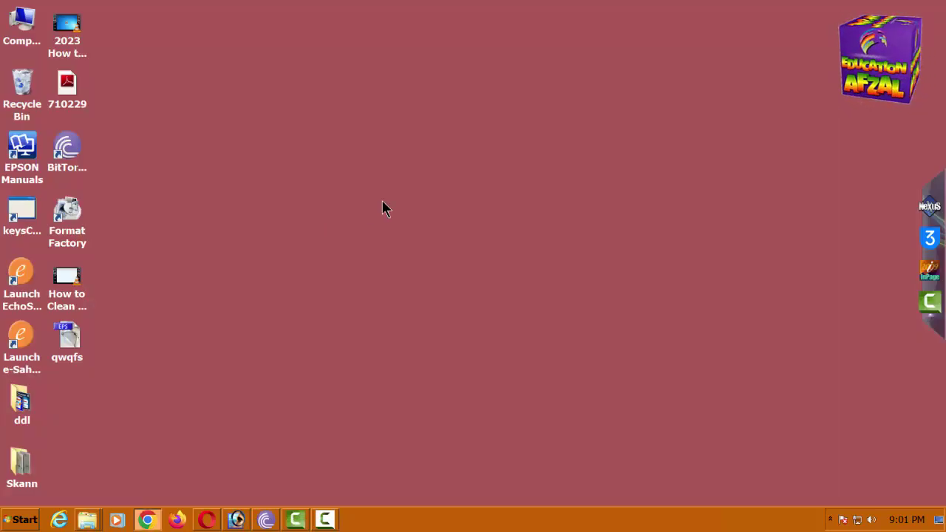
- Open the user profile's local Temp folder with the Run command "%temp%"
{"action": "key", "text": "super+r"}
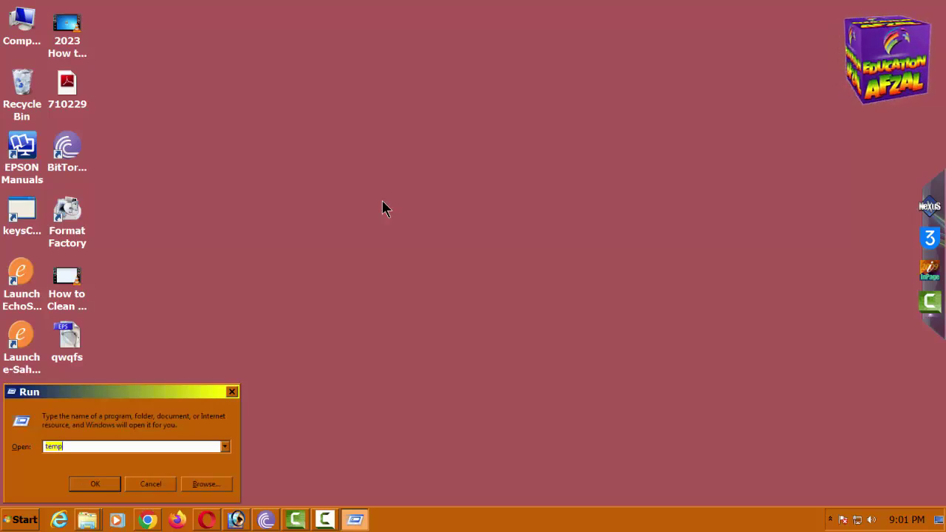
{"action": "type", "text": "%te"}
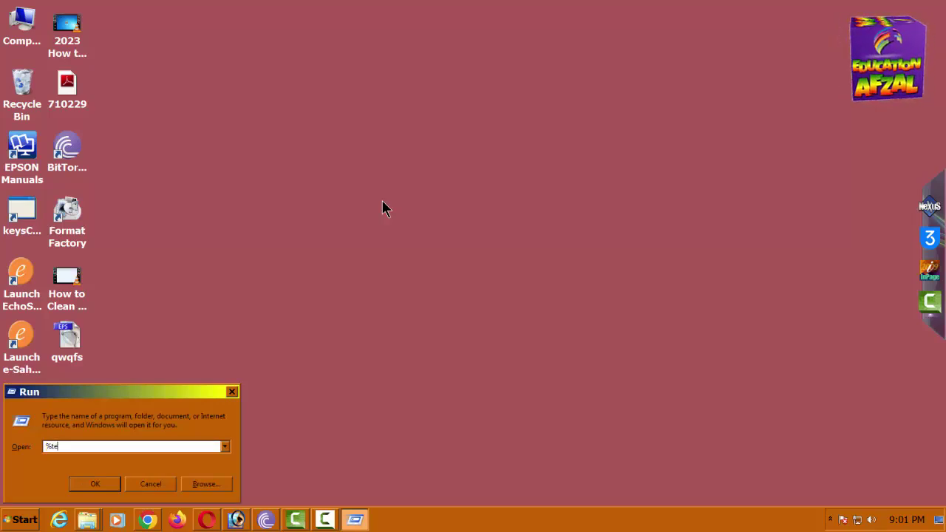
{"action": "type", "text": "mp%"}
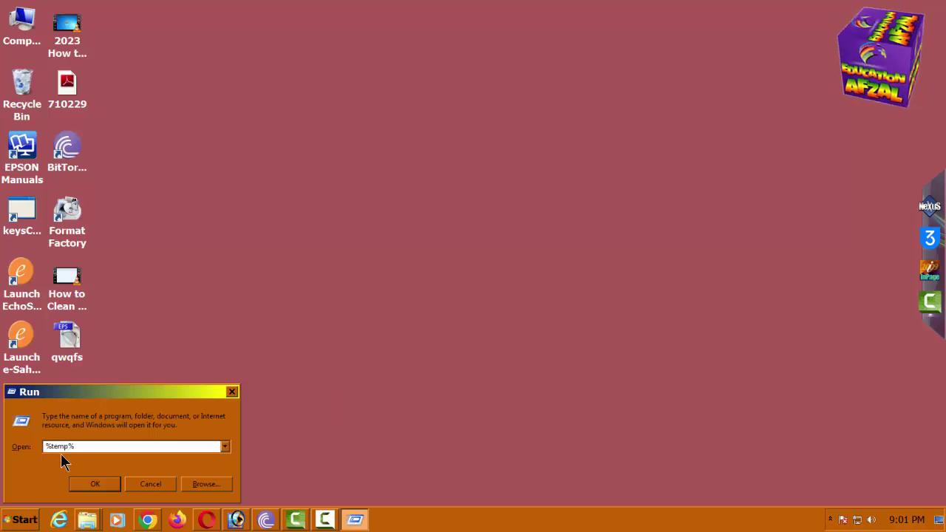
{"action": "left_click", "coordinate": [95, 482]}
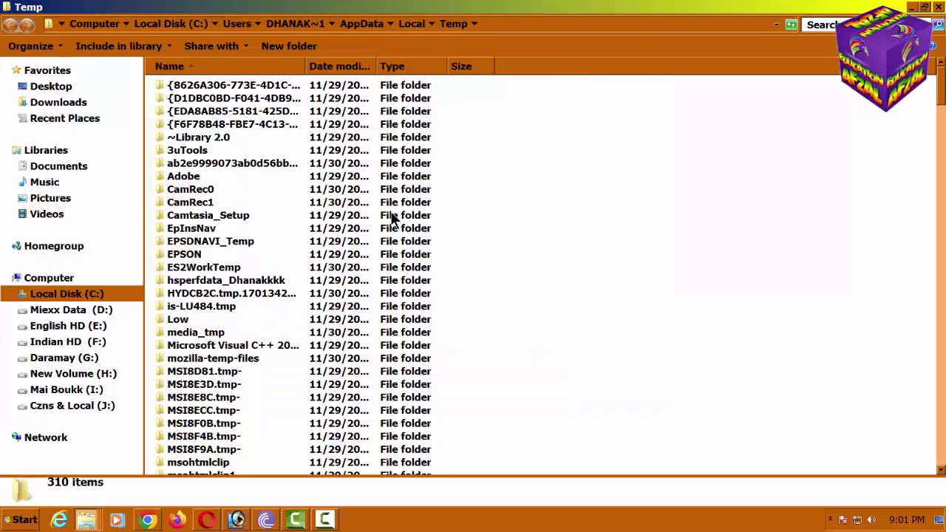
- Delete all items in the user's local Temp folder, skipping the files and folders in use, and close the folder
{"action": "scroll", "coordinate": [532, 183], "scroll_direction": "down", "scroll_amount": 20}
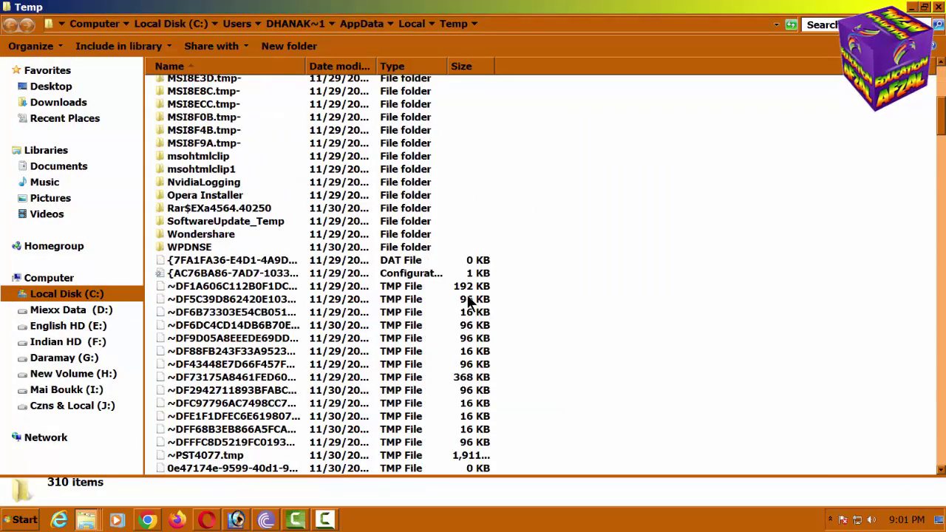
{"action": "scroll", "coordinate": [505, 355], "scroll_direction": "down", "scroll_amount": 20}
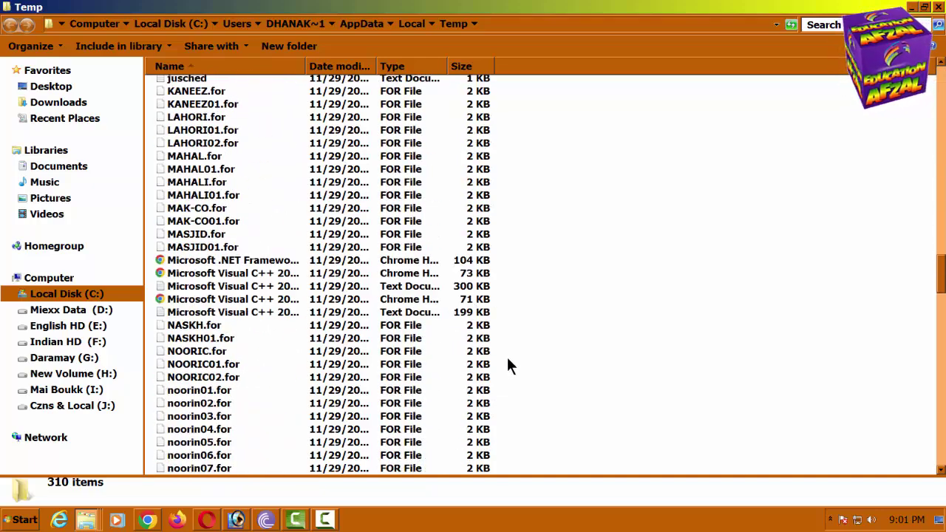
{"action": "scroll", "coordinate": [508, 362], "scroll_direction": "down", "scroll_amount": 8}
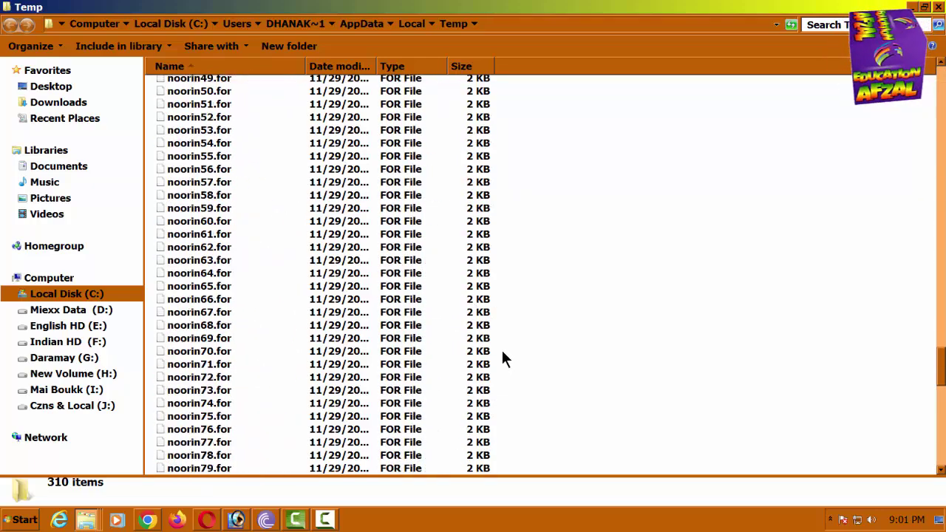
{"action": "key", "text": "ctrl+a"}
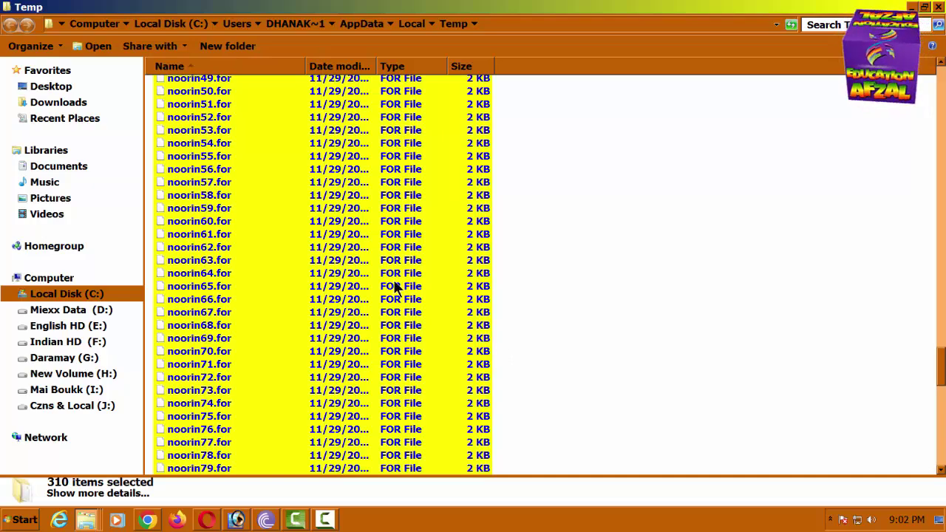
{"action": "right_click", "coordinate": [326, 243]}
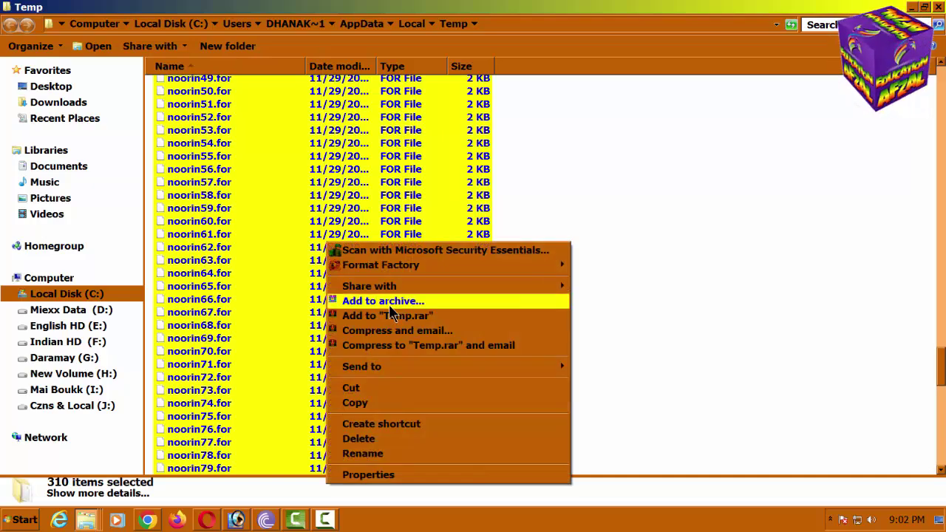
{"action": "left_click", "coordinate": [396, 440]}
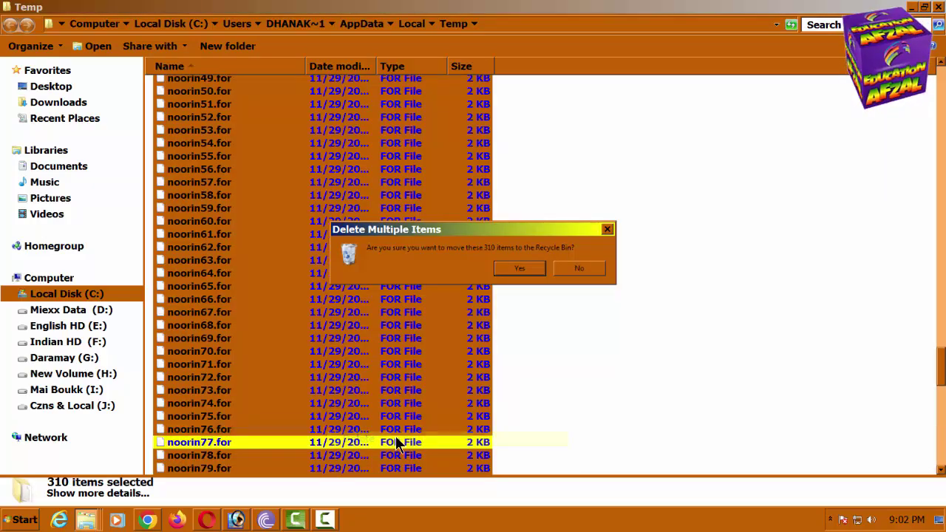
{"action": "left_click", "coordinate": [518, 269]}
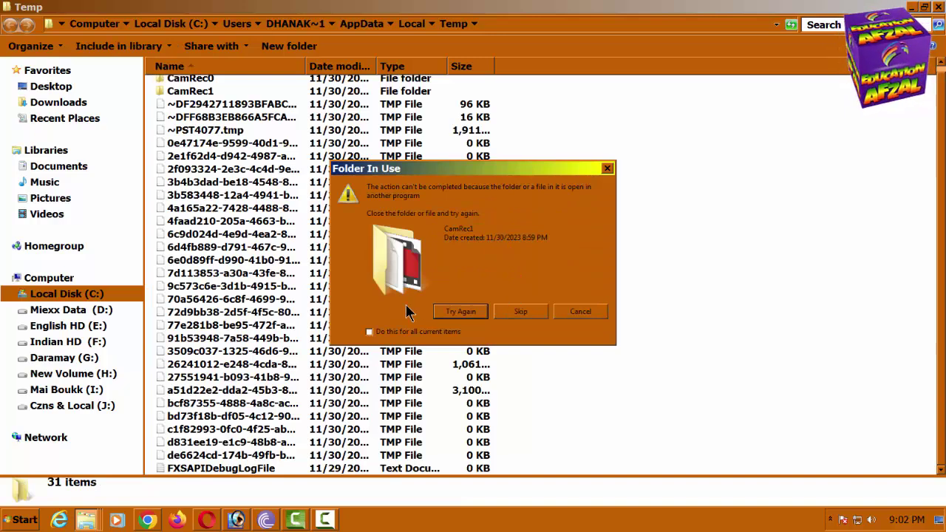
{"action": "left_click", "coordinate": [519, 312]}
{"action": "left_click", "coordinate": [519, 311]}
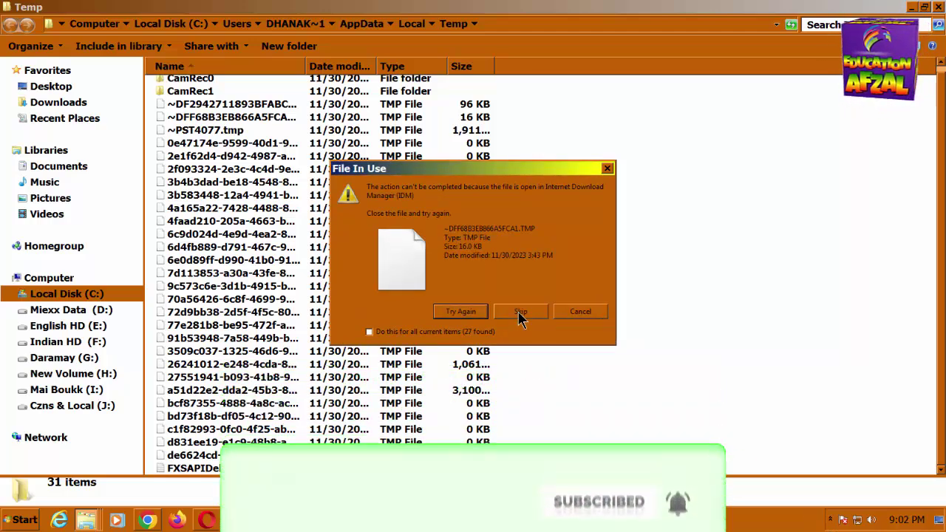
{"action": "left_click", "coordinate": [498, 314]}
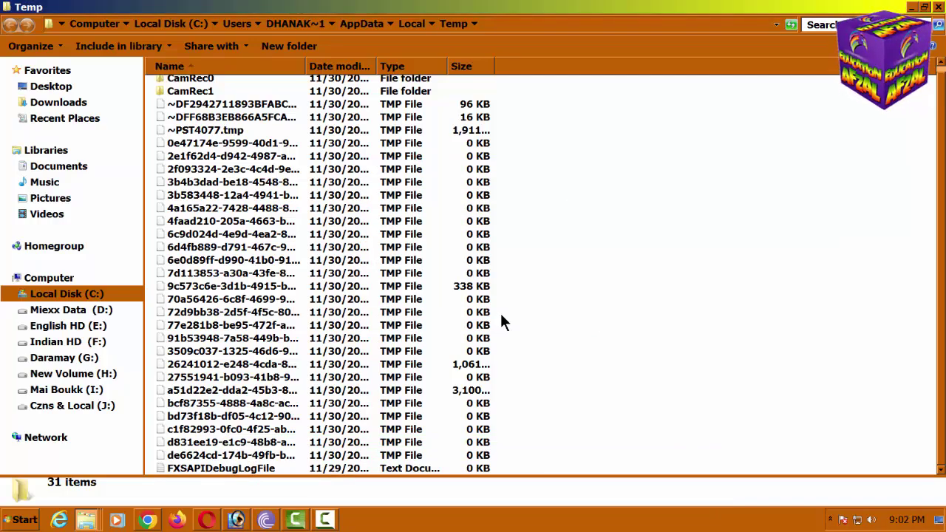
{"action": "scroll", "coordinate": [556, 292], "scroll_direction": "up", "scroll_amount": 1}
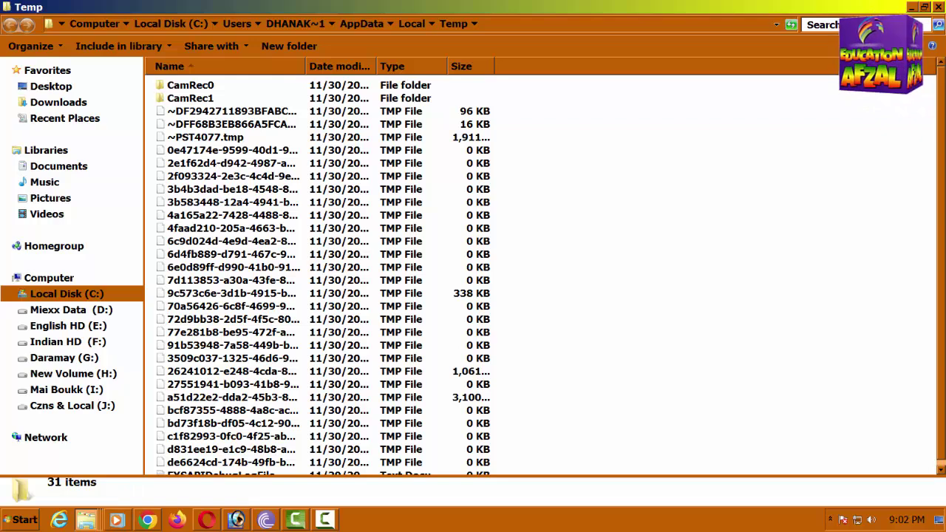
{"action": "left_click", "coordinate": [938, 7]}
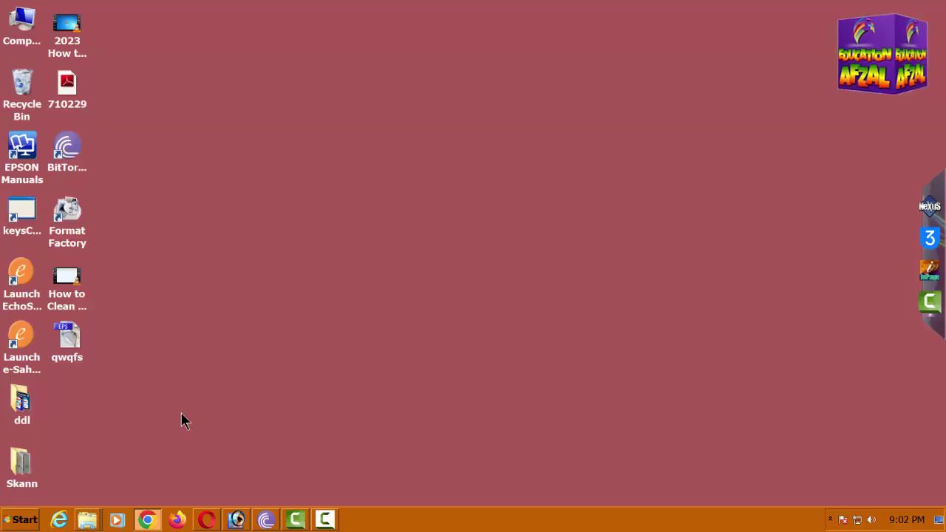
- Open the Windows Prefetch folder with the Run command "prefetch", granting permanent access, and look through its files
{"action": "left_click", "coordinate": [18, 522]}
{"action": "left_click", "coordinate": [656, 264]}
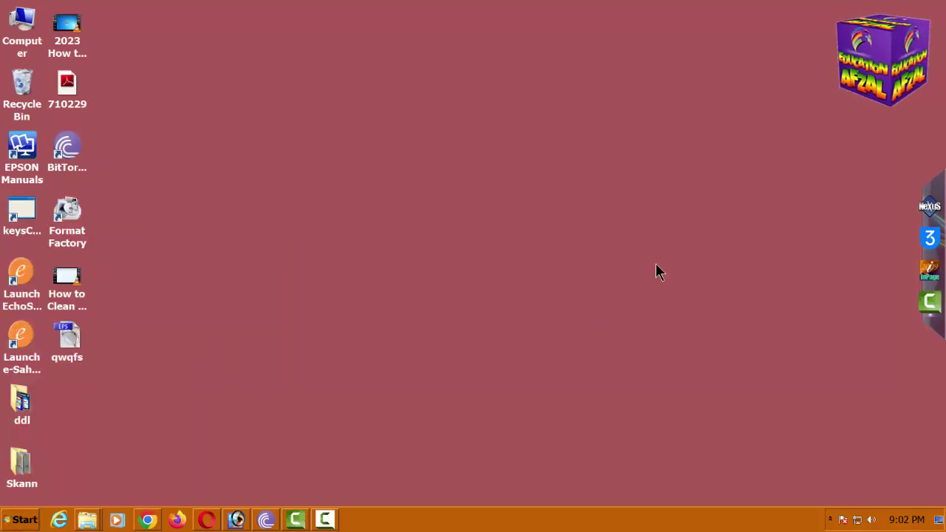
{"action": "key", "text": "super+r"}
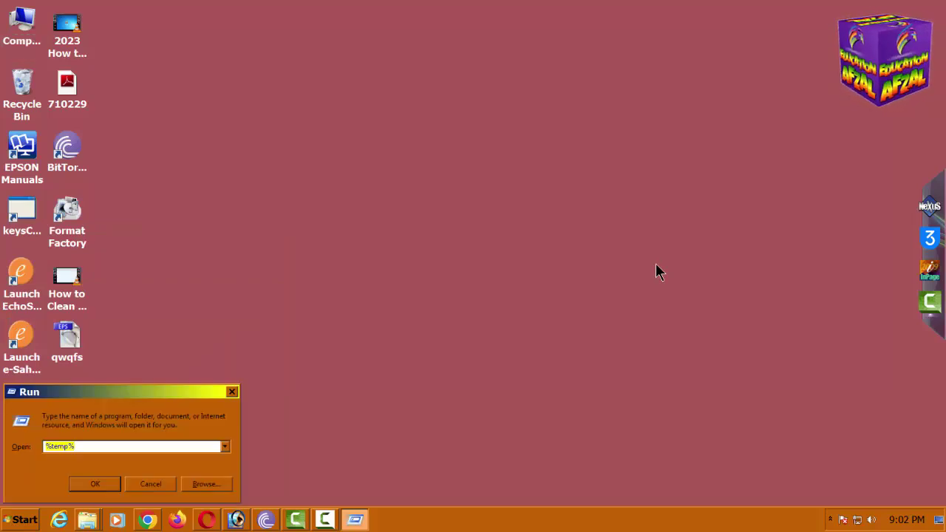
{"action": "type", "text": "prefetch"}
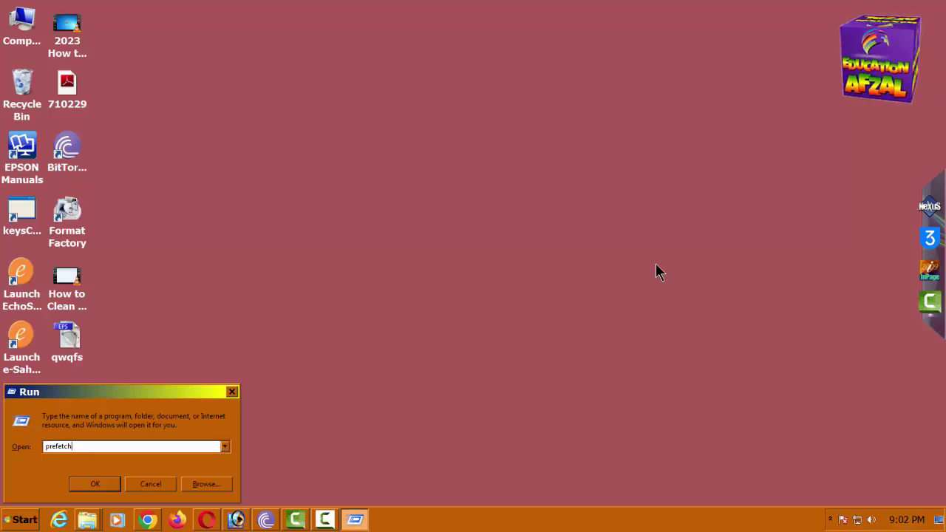
{"action": "key", "text": "Return"}
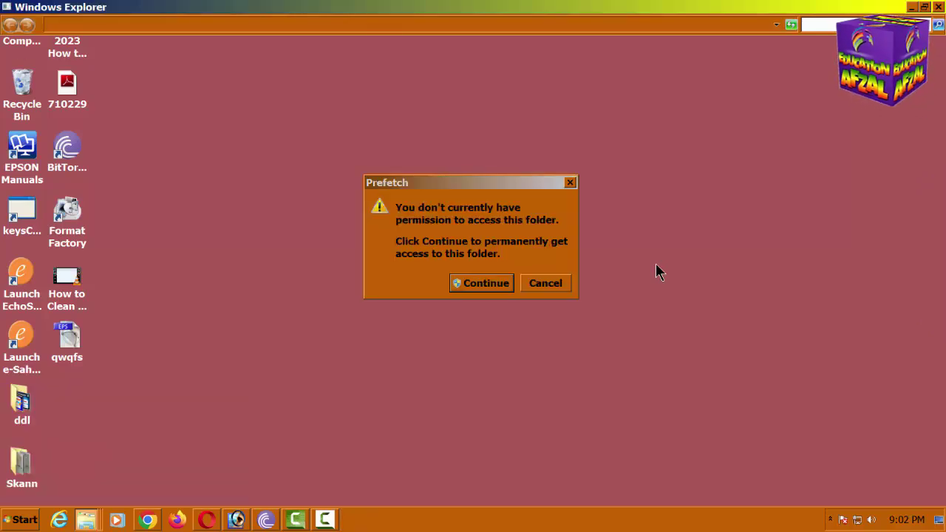
{"action": "left_click", "coordinate": [494, 282]}
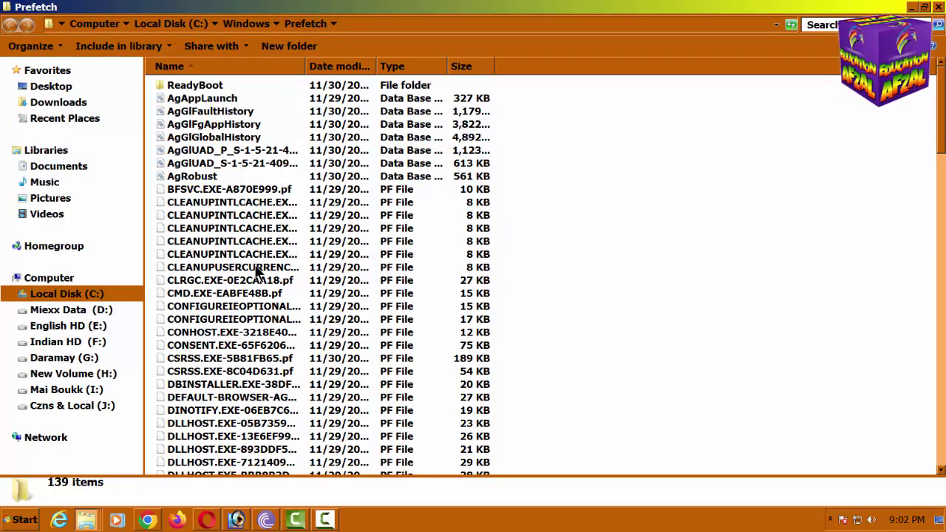
{"action": "scroll", "coordinate": [266, 296], "scroll_direction": "down", "scroll_amount": 20}
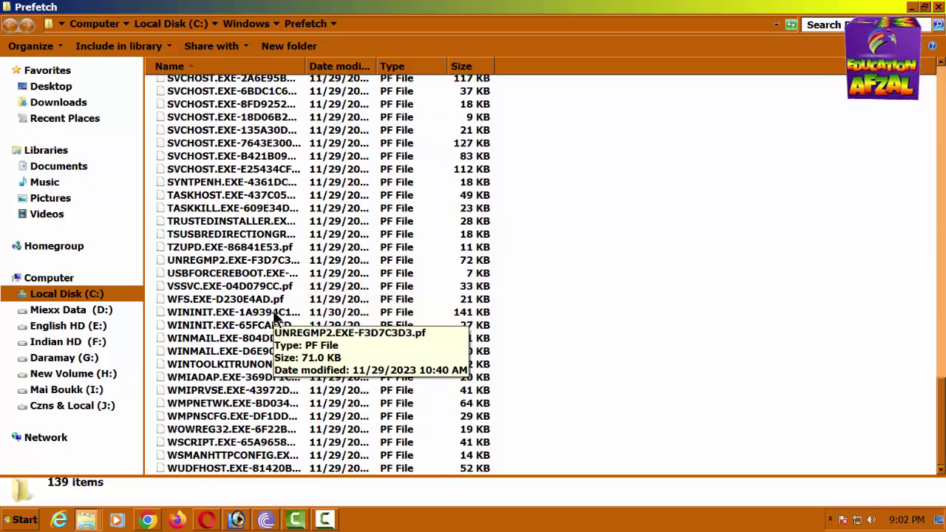
- Delete all files in the Prefetch folder, close the folder and refresh the desktop
{"action": "key", "text": "ctrl+a"}
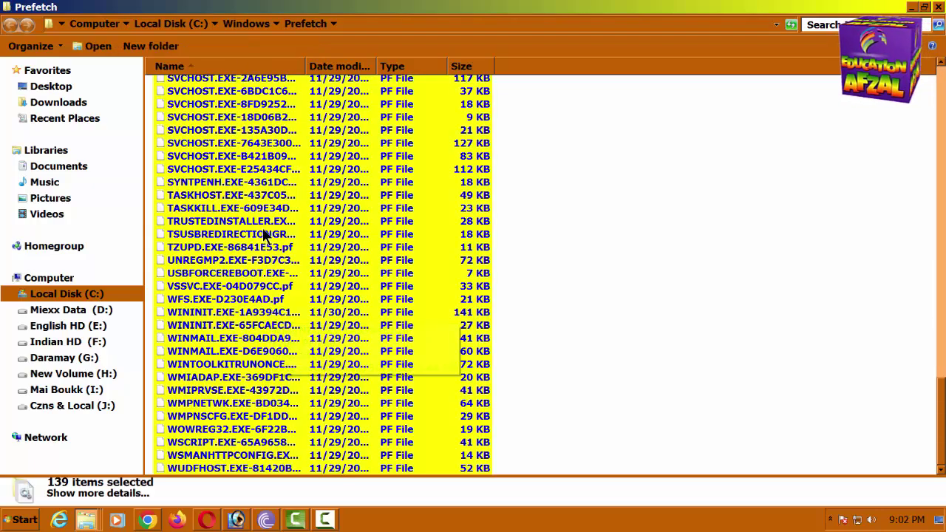
{"action": "right_click", "coordinate": [249, 215]}
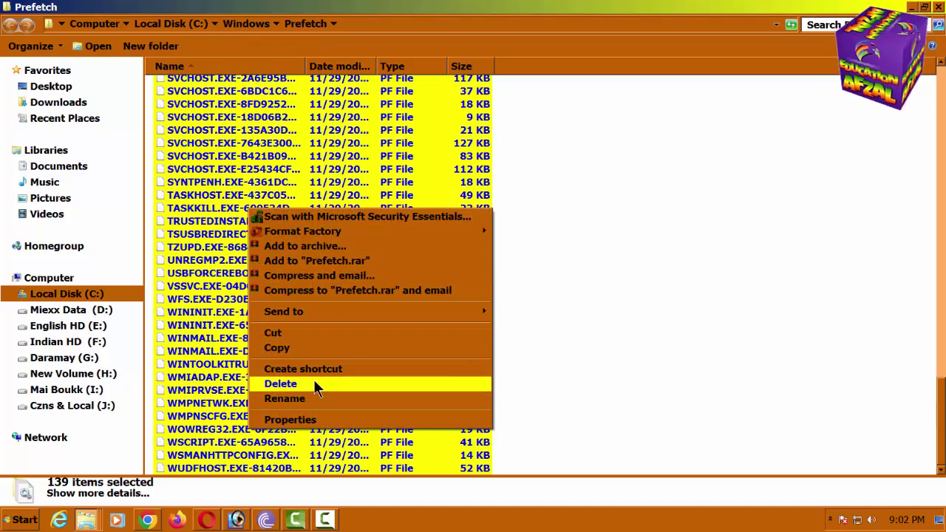
{"action": "left_click", "coordinate": [311, 382]}
{"action": "left_click", "coordinate": [518, 272]}
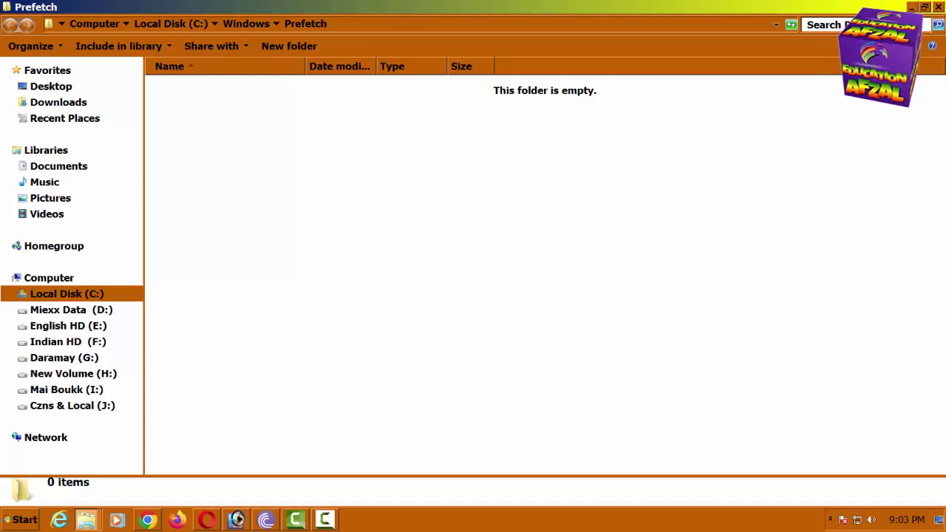
{"action": "left_click", "coordinate": [938, 7]}
{"action": "right_click", "coordinate": [348, 127]}
{"action": "left_click", "coordinate": [380, 164]}
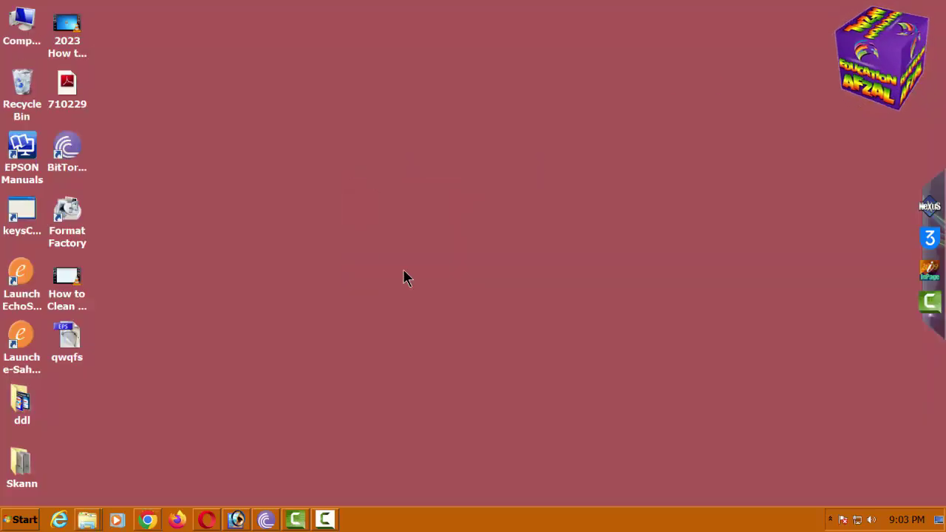
- Empty the Recycle Bin, permanently deleting all of its items
{"action": "left_click", "coordinate": [24, 105]}
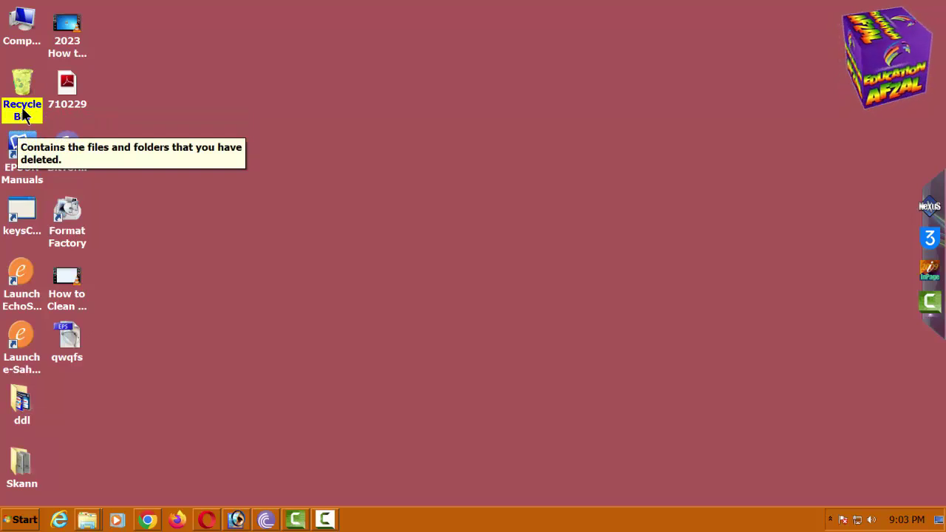
{"action": "right_click", "coordinate": [23, 112]}
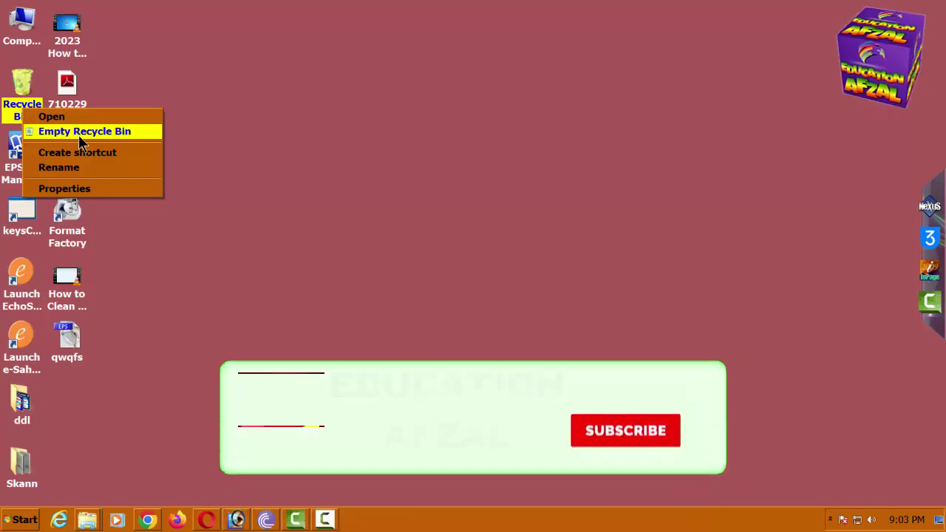
{"action": "left_click", "coordinate": [209, 143]}
{"action": "left_click", "coordinate": [209, 142]}
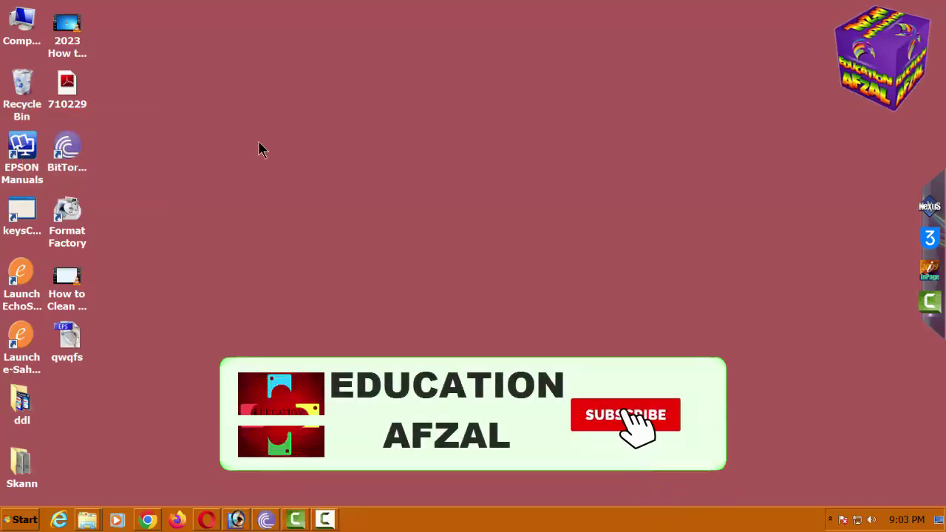
{"action": "right_click", "coordinate": [30, 111]}
{"action": "left_click", "coordinate": [52, 126]}
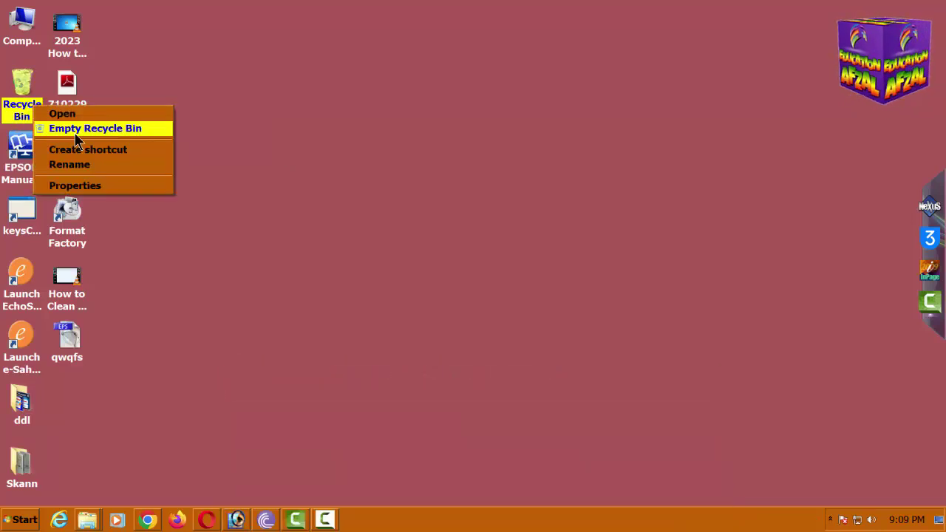
{"action": "left_click", "coordinate": [74, 129]}
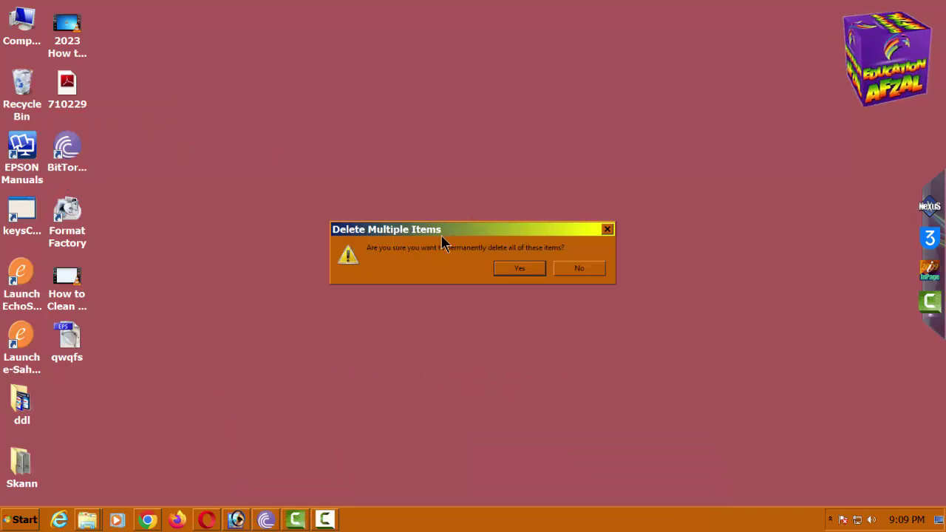
{"action": "left_click", "coordinate": [521, 270]}
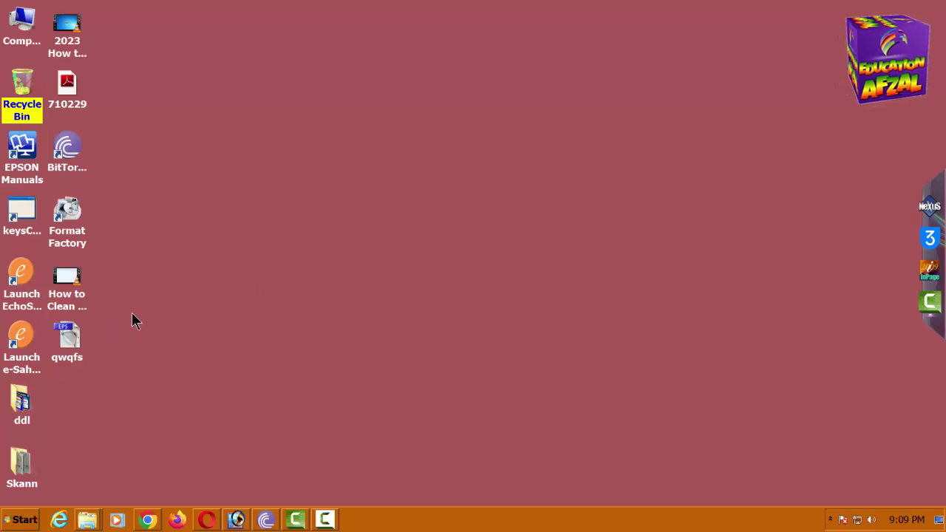
{"action": "double_click", "coordinate": [66, 281]}
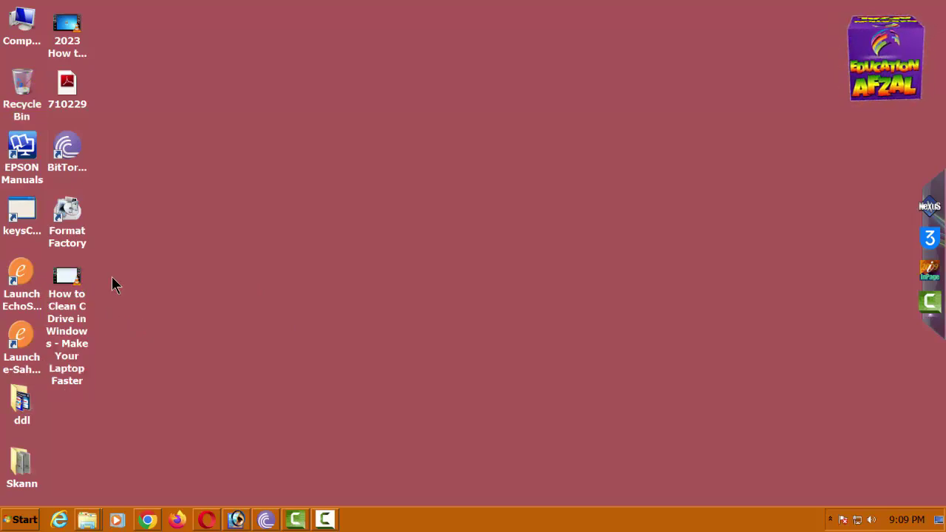
{"action": "left_click", "coordinate": [22, 460]}
{"action": "left_click", "coordinate": [20, 403]}
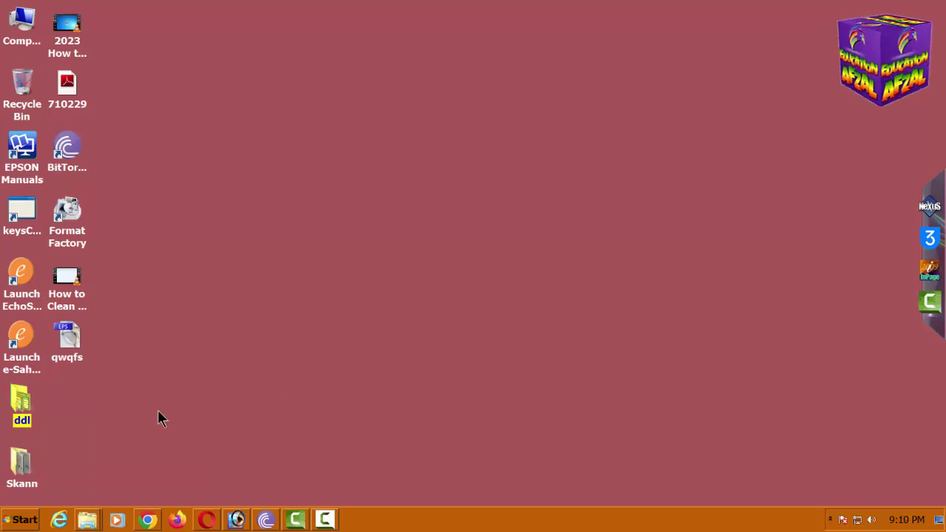
{"action": "right_click", "coordinate": [250, 282]}
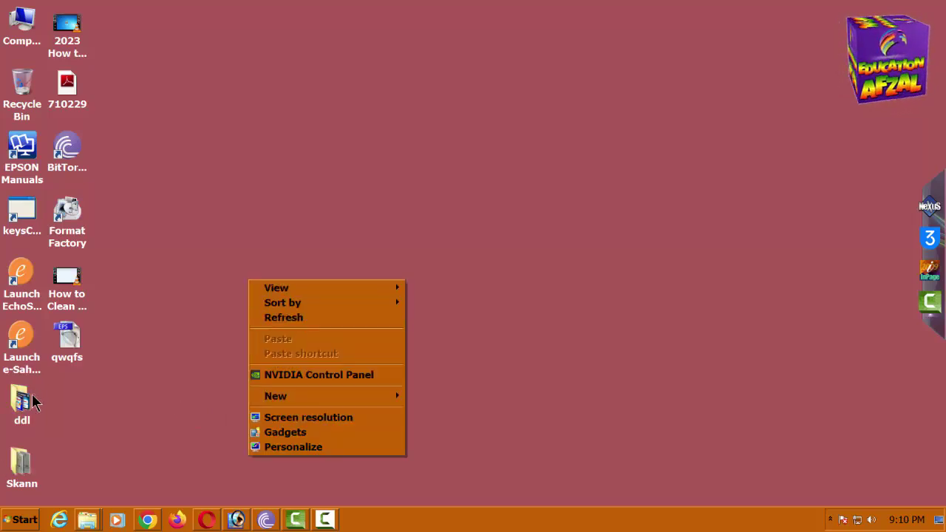
- Cut the Skann folder on the desktop, bring up the paste option for drive Indian HD (F:), and close the window without pasting
{"action": "right_click", "coordinate": [22, 459]}
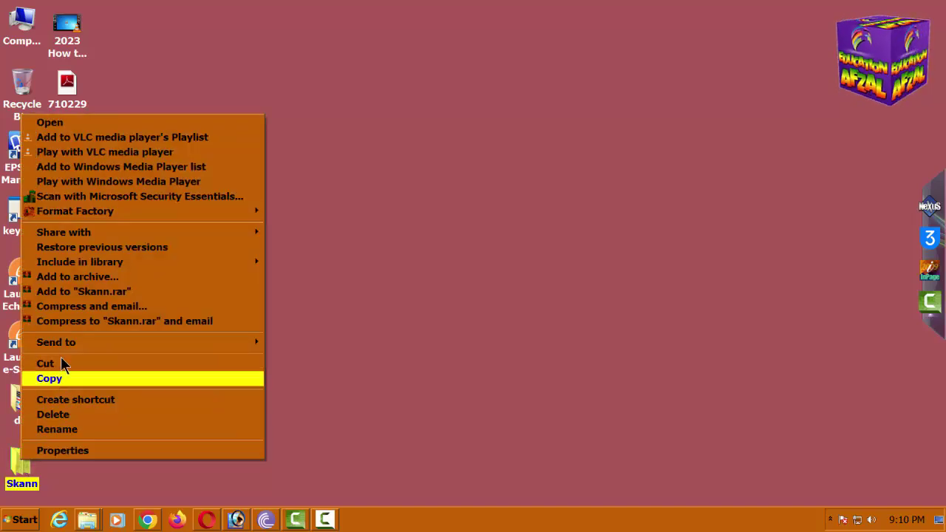
{"action": "left_click", "coordinate": [59, 364]}
{"action": "left_click", "coordinate": [22, 42]}
{"action": "double_click", "coordinate": [22, 43]}
{"action": "right_click", "coordinate": [675, 78]}
{"action": "right_click", "coordinate": [652, 98]}
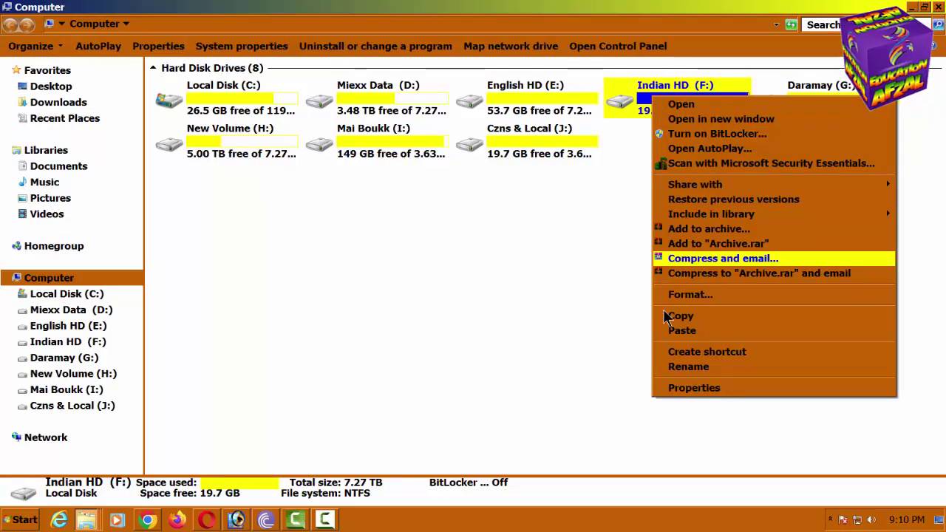
{"action": "left_click", "coordinate": [939, 6]}
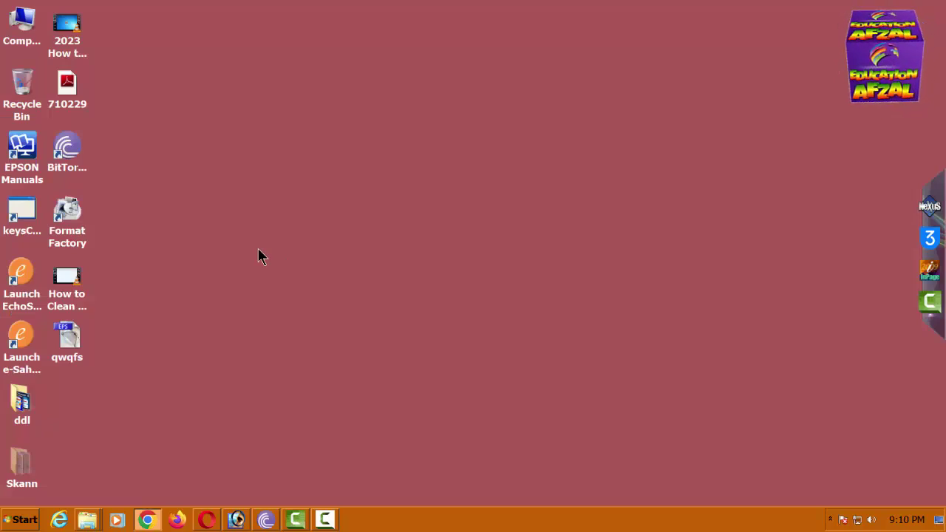
- Switch to Google Chrome and open the Downloads section of its settings
{"action": "left_click", "coordinate": [148, 521]}
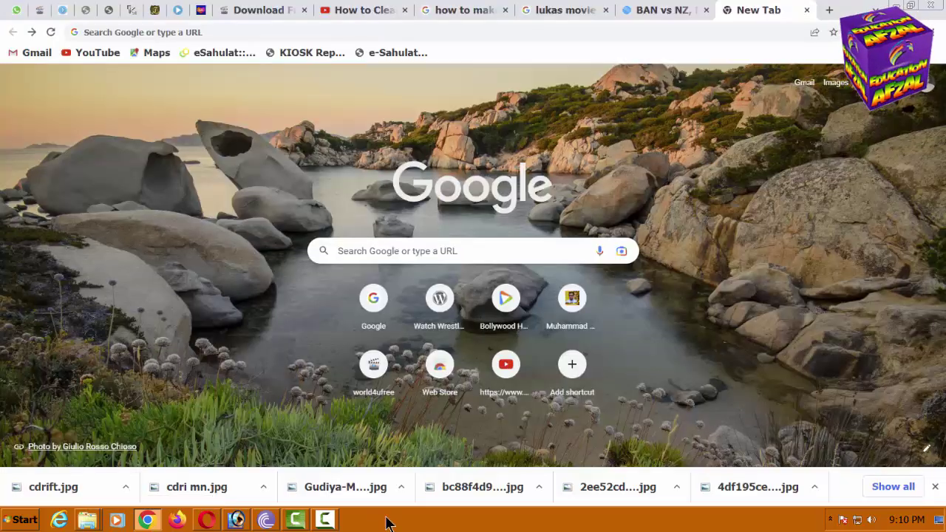
{"action": "left_click", "coordinate": [937, 41]}
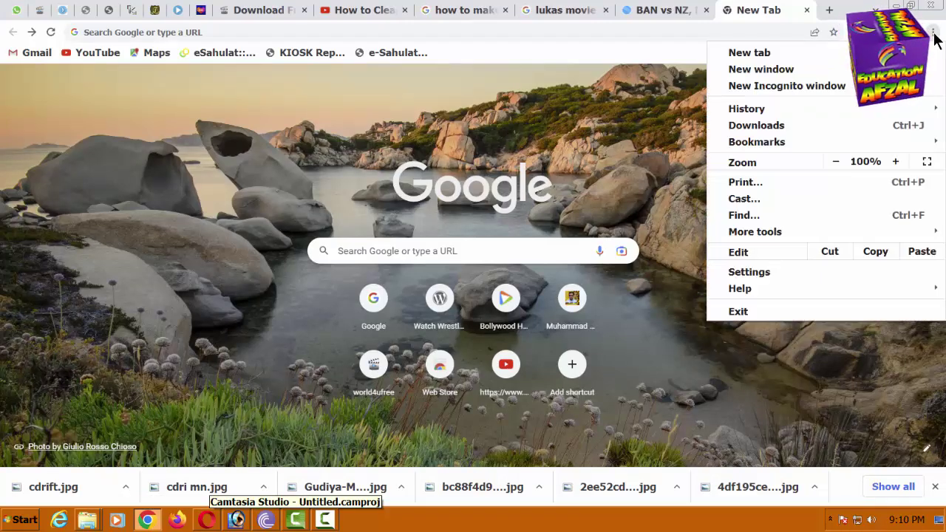
{"action": "left_click", "coordinate": [753, 272]}
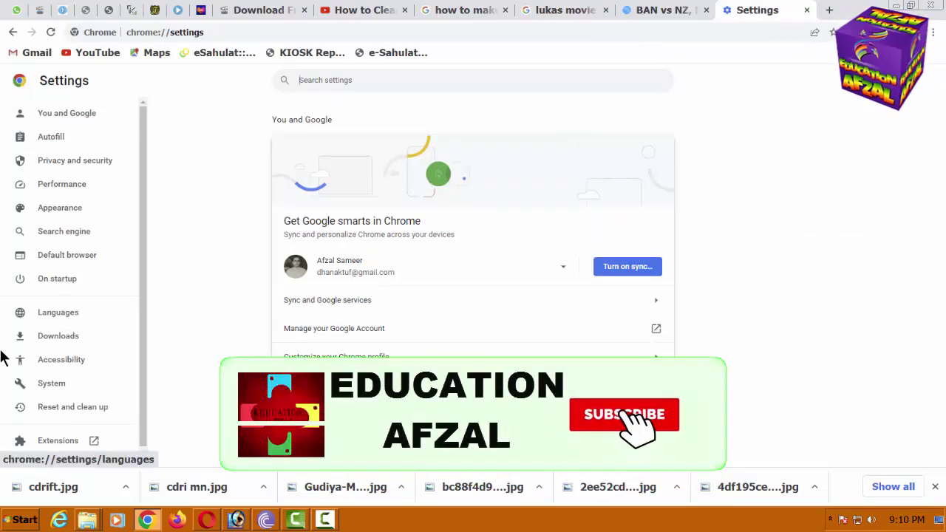
{"action": "scroll", "coordinate": [64, 315], "scroll_direction": "down", "scroll_amount": 1}
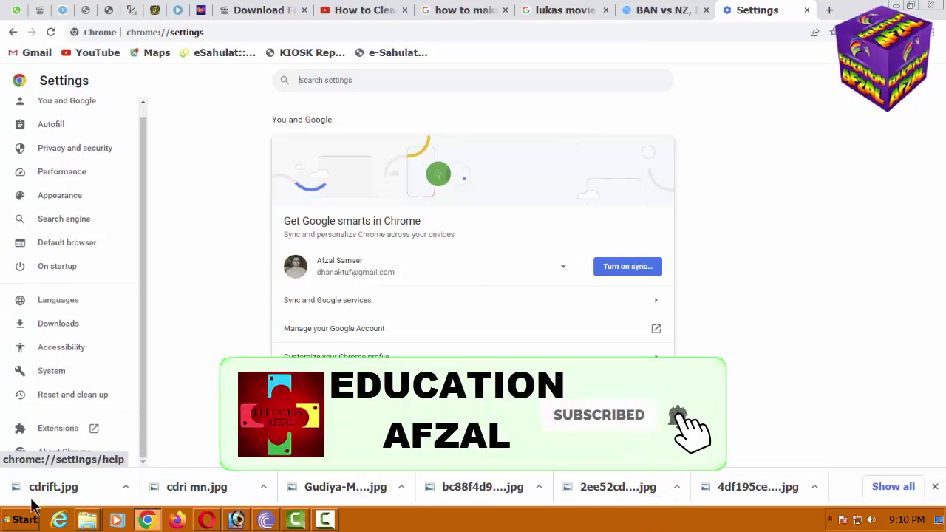
{"action": "left_click", "coordinate": [59, 326]}
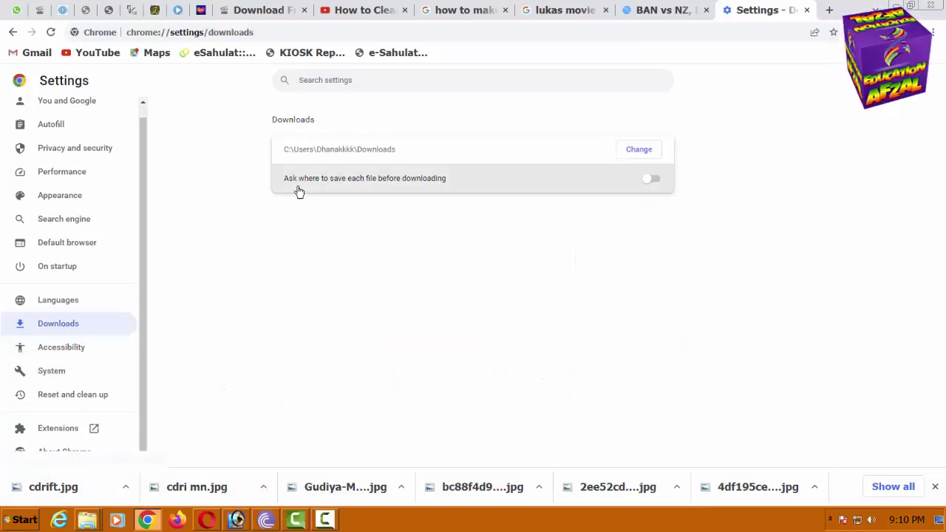
- Look at the folder chooser for Chrome's download location, cancel it, minimize the browser and refresh the desktop
{"action": "left_click_drag", "start_coordinate": [282, 149], "coordinate": [389, 148]}
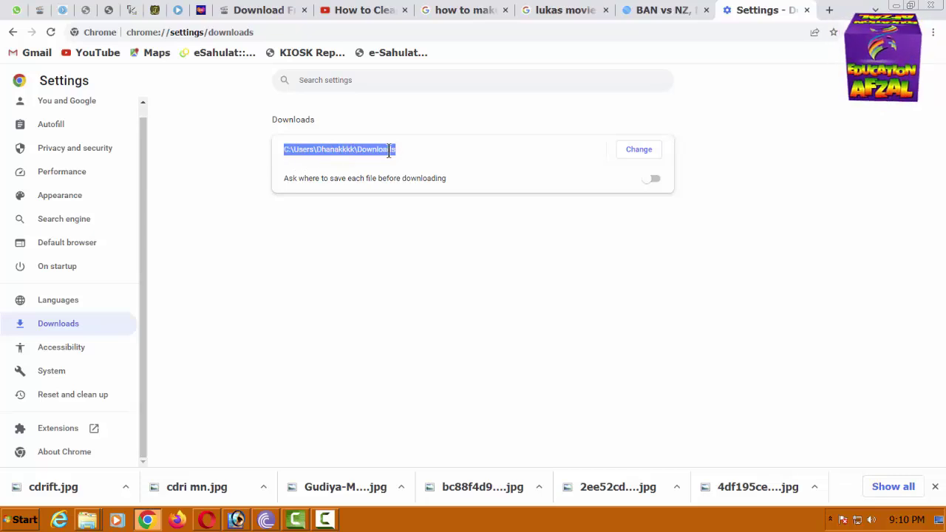
{"action": "left_click", "coordinate": [635, 150]}
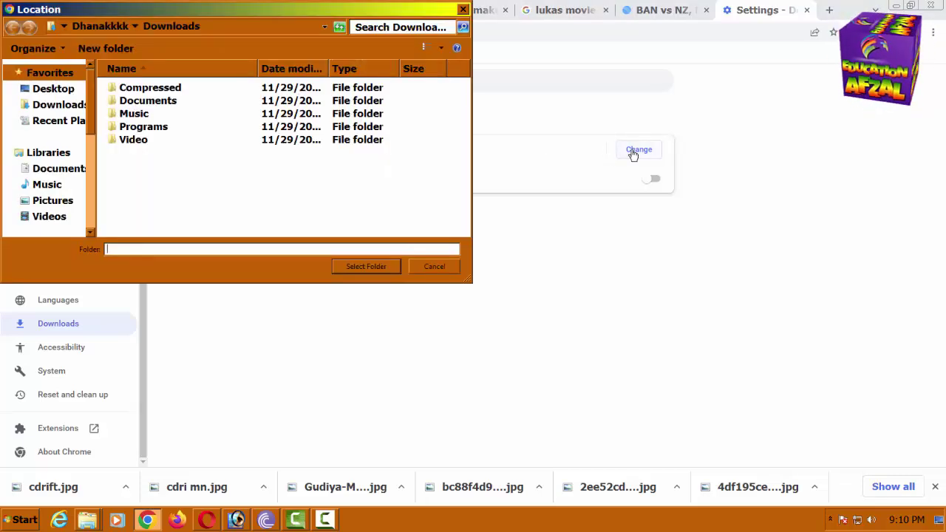
{"action": "scroll", "coordinate": [92, 131], "scroll_direction": "down", "scroll_amount": 3}
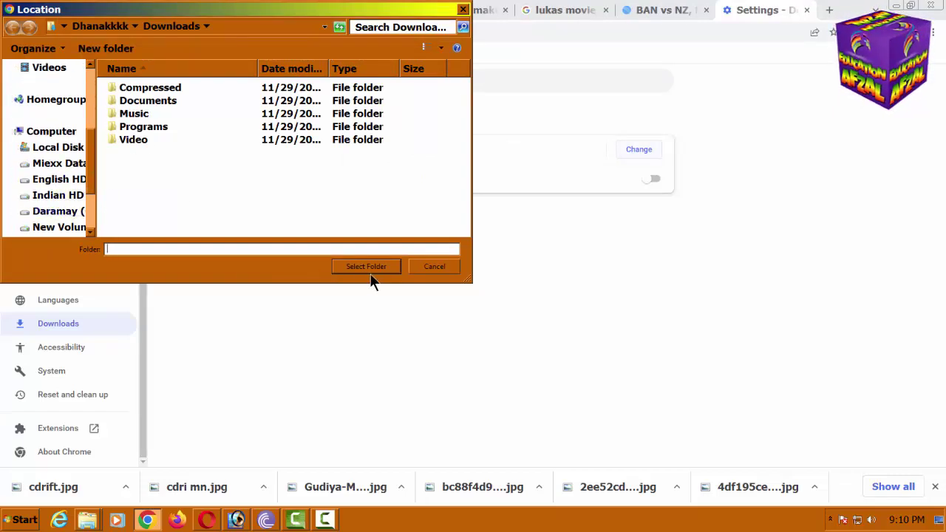
{"action": "left_click", "coordinate": [435, 267]}
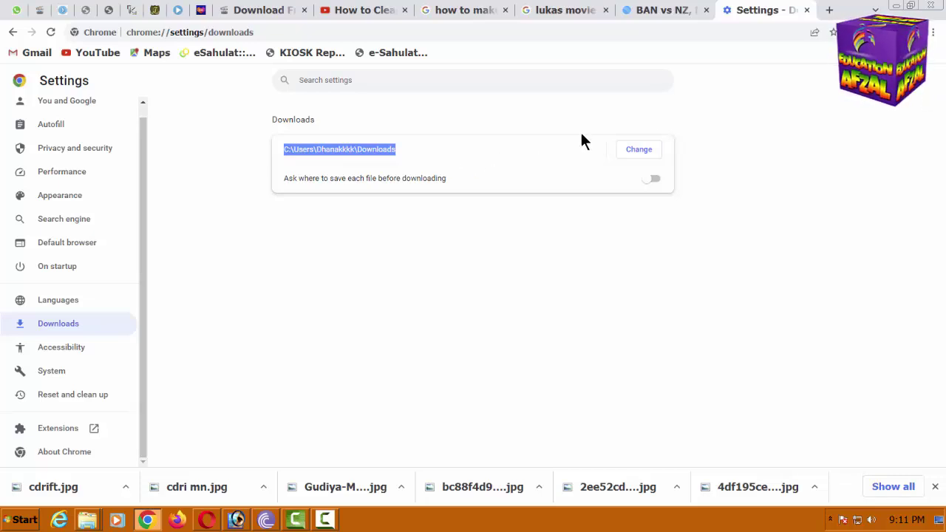
{"action": "left_click", "coordinate": [896, 6]}
{"action": "right_click", "coordinate": [288, 220]}
{"action": "left_click", "coordinate": [311, 255]}
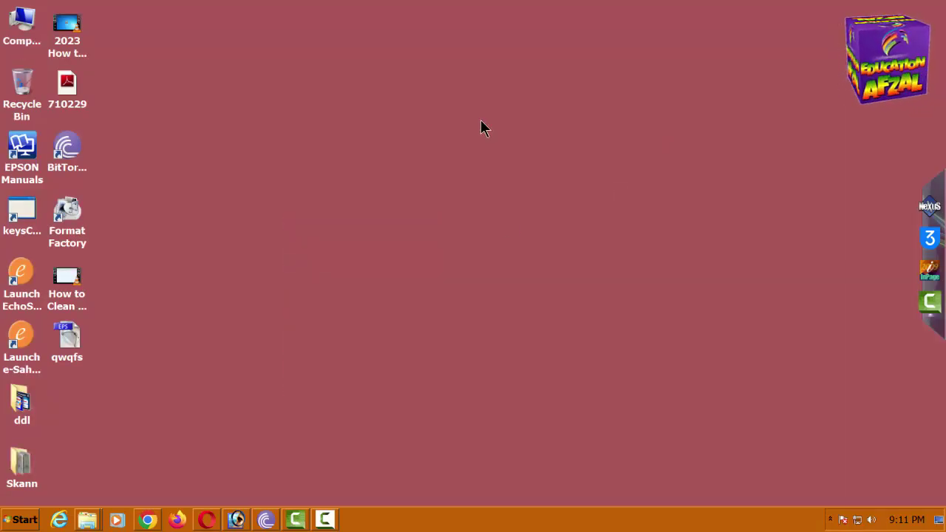
- Open Disk Cleanup with the Run command "cleanmgr"
{"action": "key", "text": "super+r"}
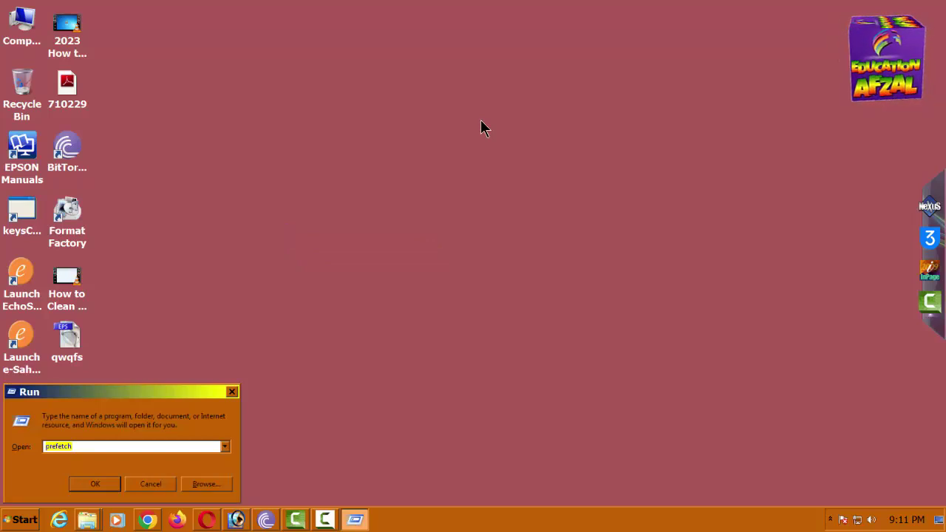
{"action": "type", "text": "cle"}
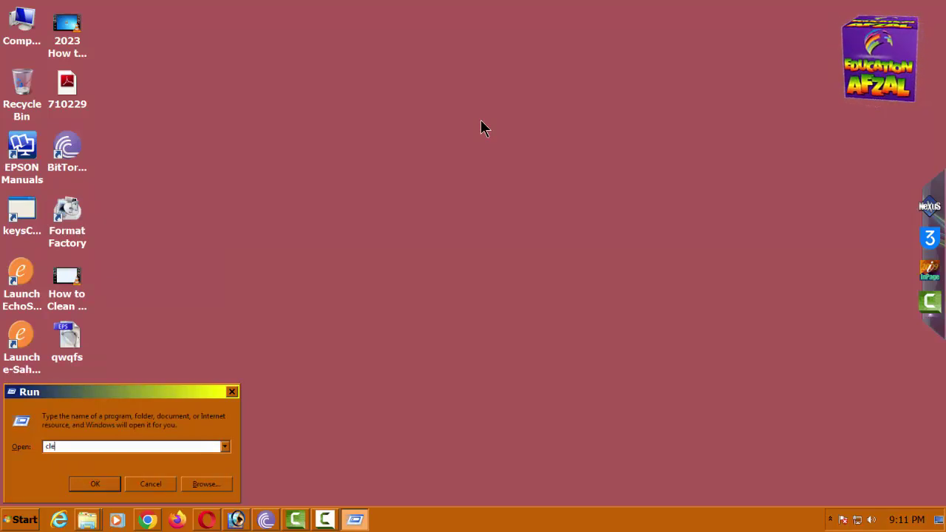
{"action": "type", "text": "anmgr"}
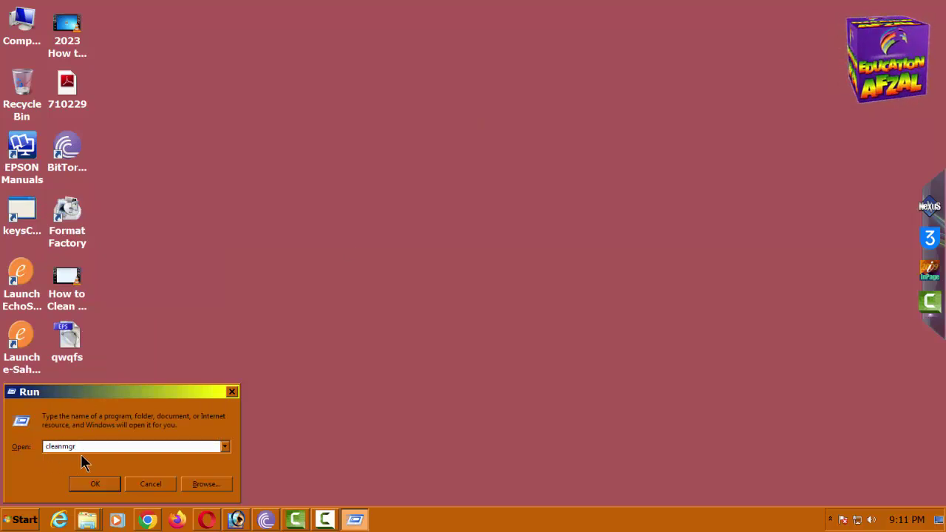
{"action": "left_click", "coordinate": [96, 484]}
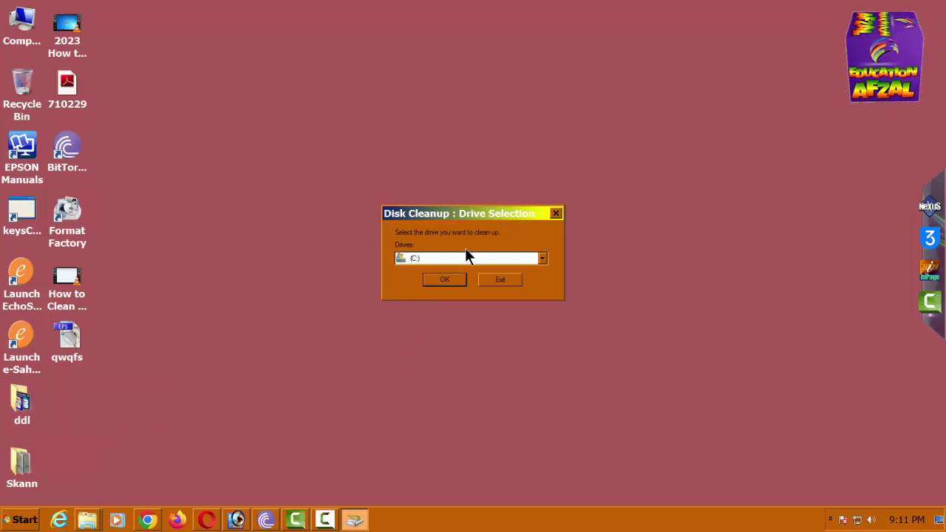
- Choose drive C: in Disk Cleanup and scan it for files to delete
{"action": "left_click_drag", "start_coordinate": [474, 213], "coordinate": [408, 156]}
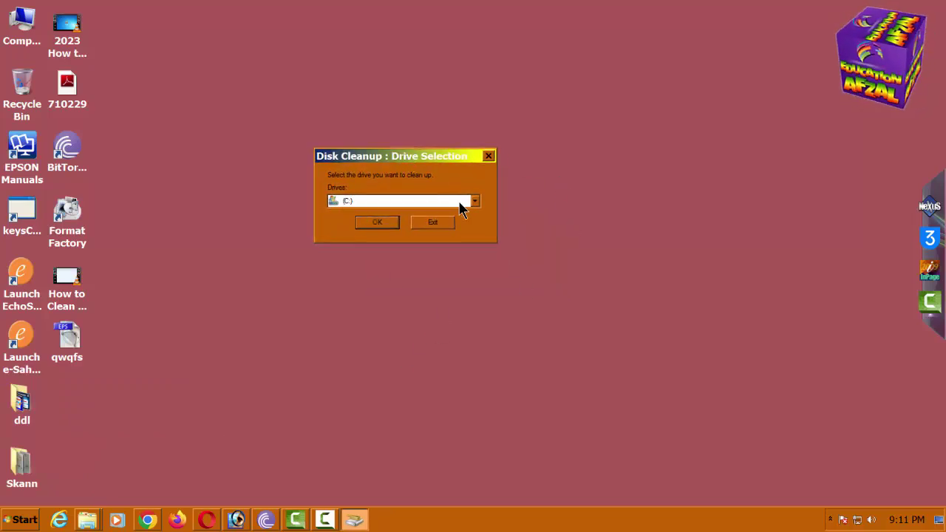
{"action": "left_click", "coordinate": [477, 201]}
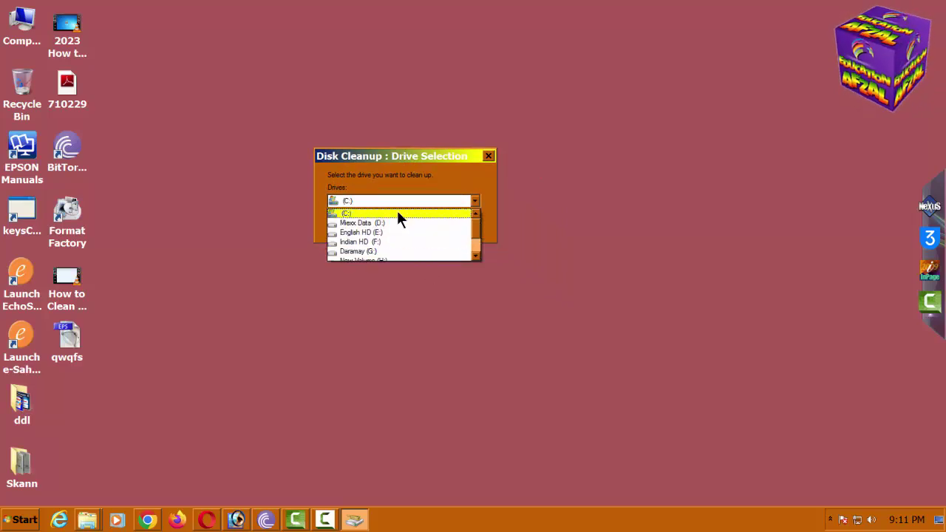
{"action": "left_click", "coordinate": [360, 213]}
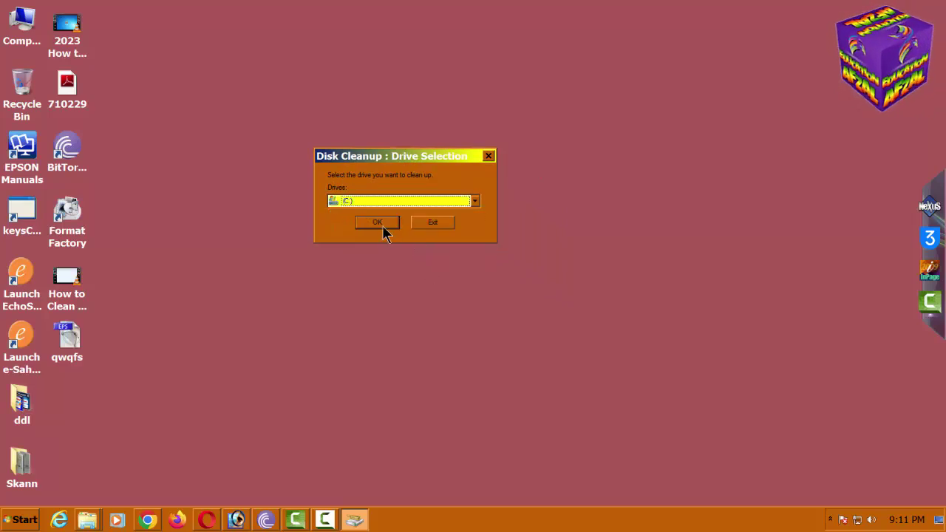
{"action": "left_click", "coordinate": [384, 222]}
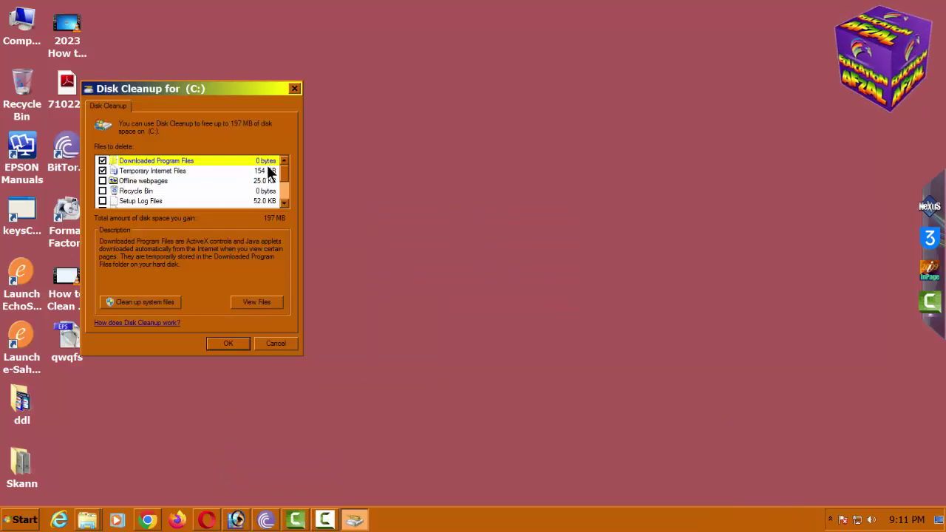
- Review the file categories to delete, then start the system files cleanup for drive C:
{"action": "left_click", "coordinate": [102, 201]}
{"action": "scroll", "coordinate": [290, 185], "scroll_direction": "down", "scroll_amount": 2}
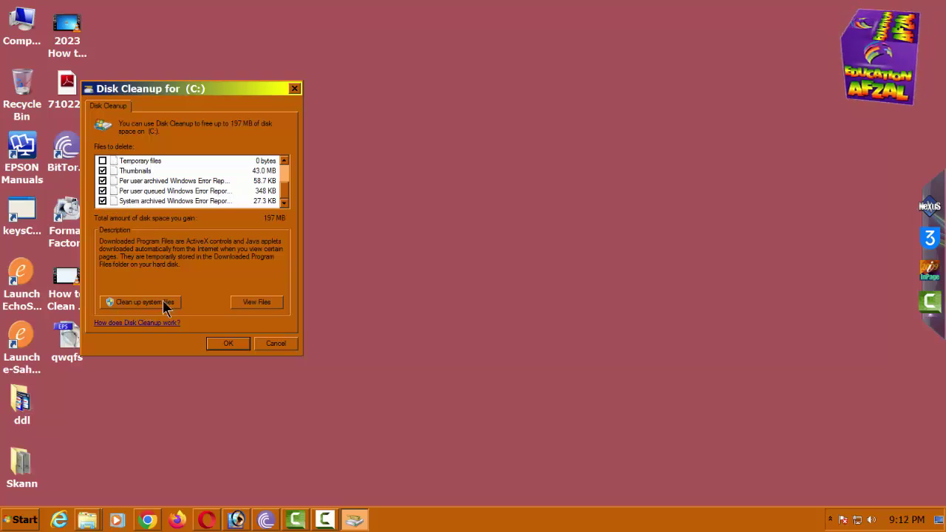
{"action": "left_click", "coordinate": [163, 302]}
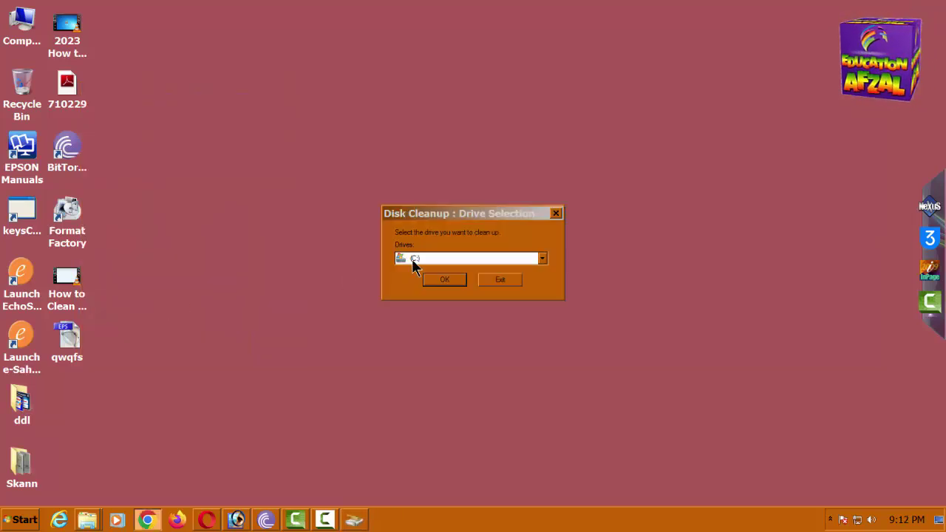
{"action": "left_click", "coordinate": [442, 280]}
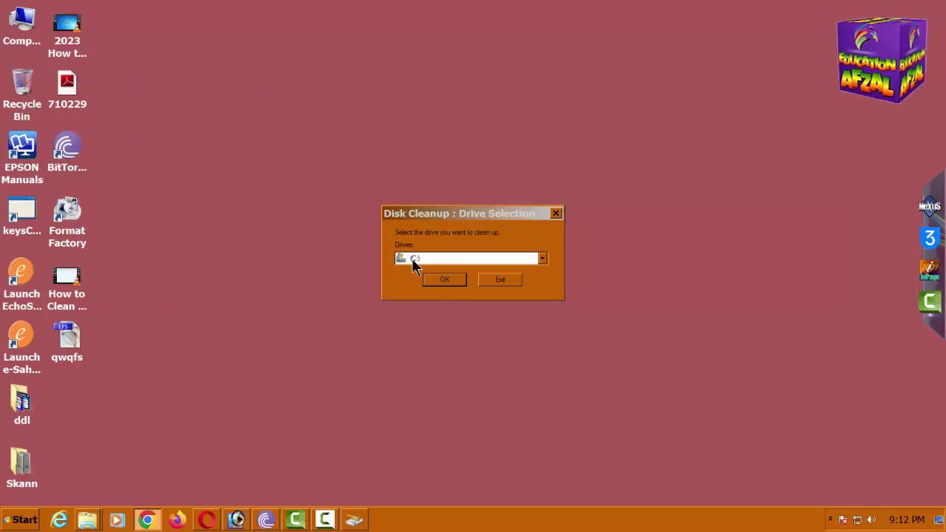
{"action": "left_click", "coordinate": [430, 278]}
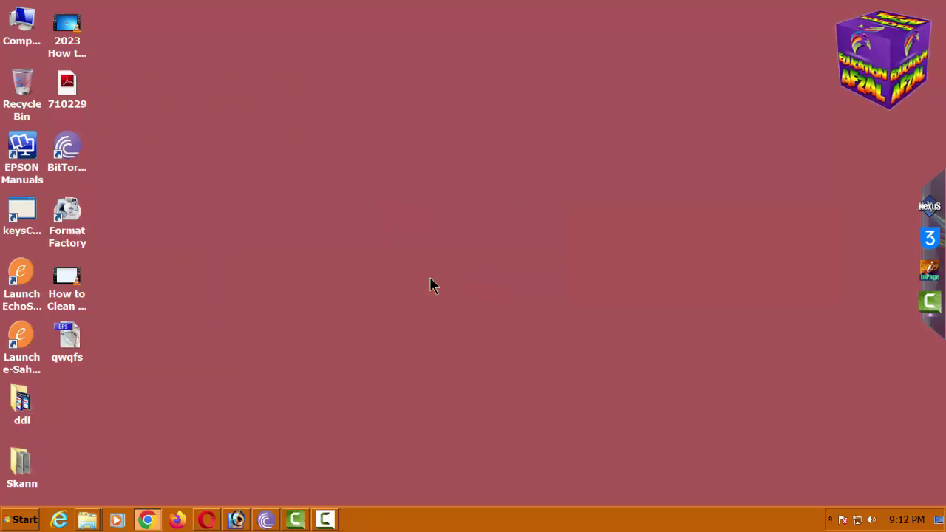